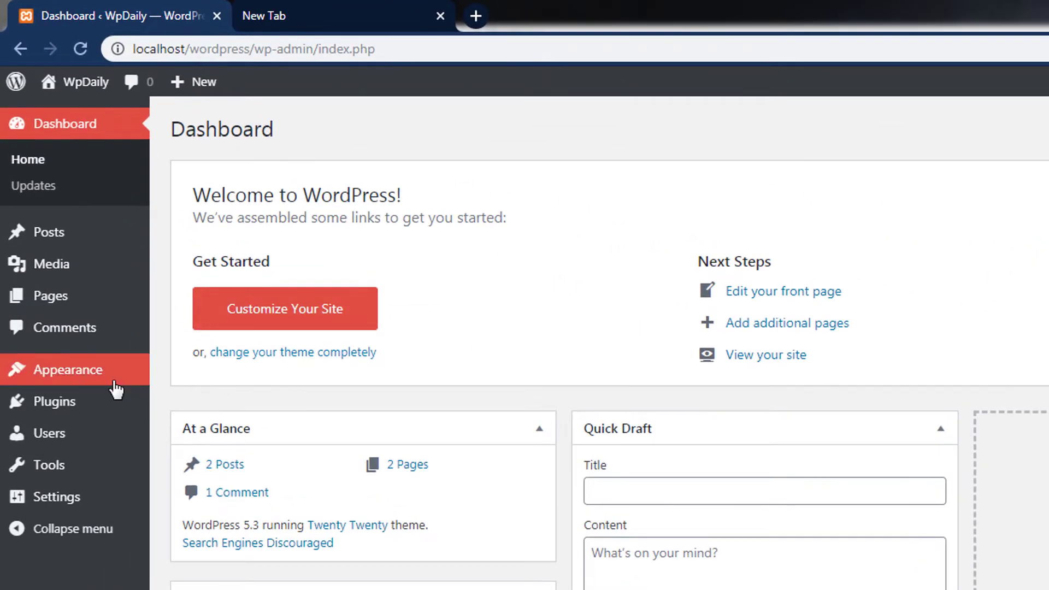
- Open the site Customizer from the Appearance menu in the admin sidebar
mouse_move(82, 345)
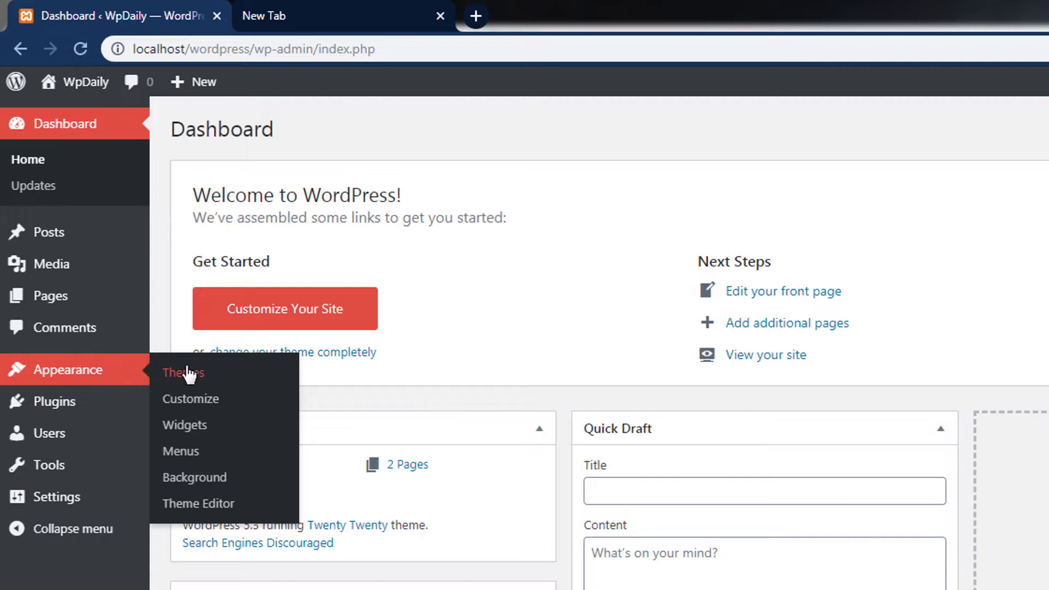
click(214, 402)
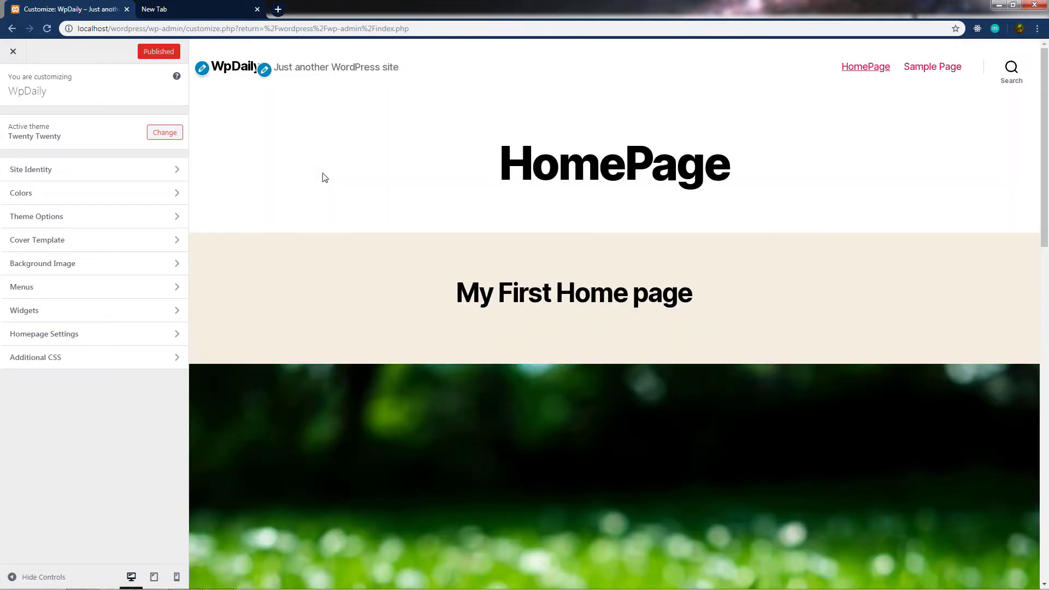
scroll(502, 264, down, 4)
scroll(502, 264, down, 5)
scroll(497, 259, up, 9)
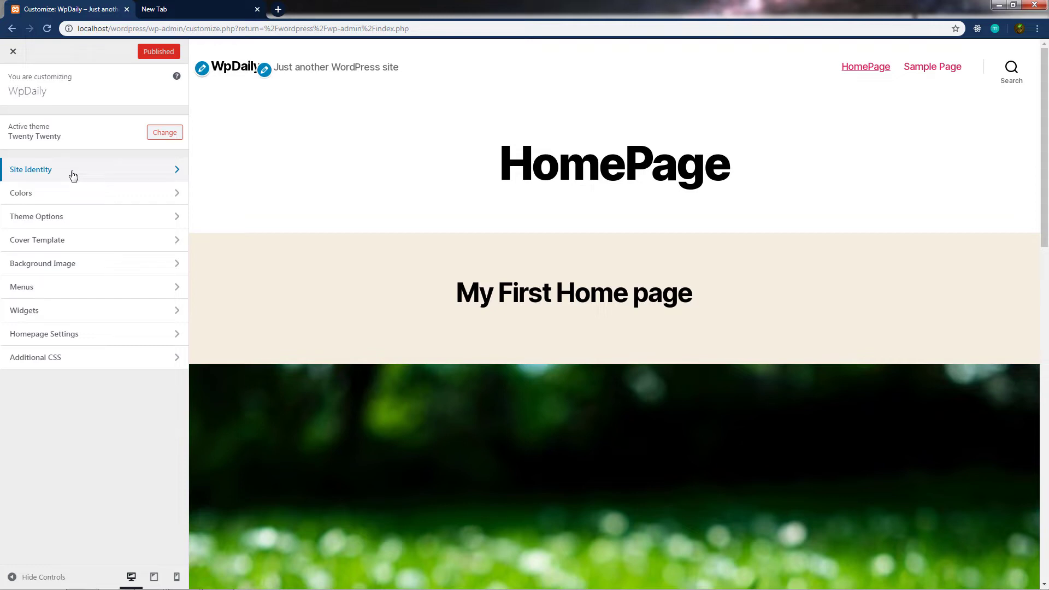
click(137, 173)
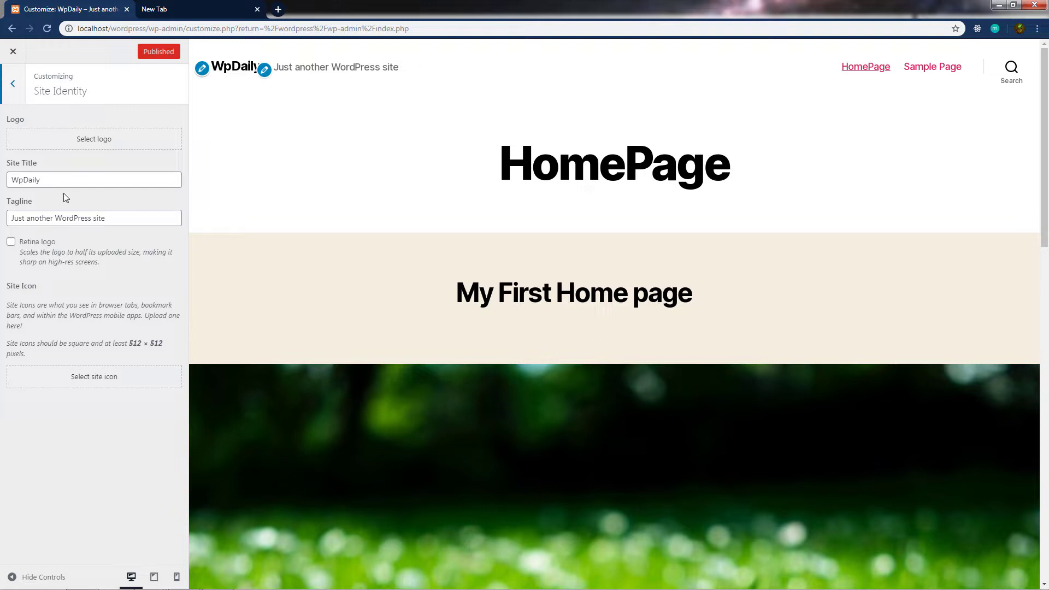
double_click(53, 180)
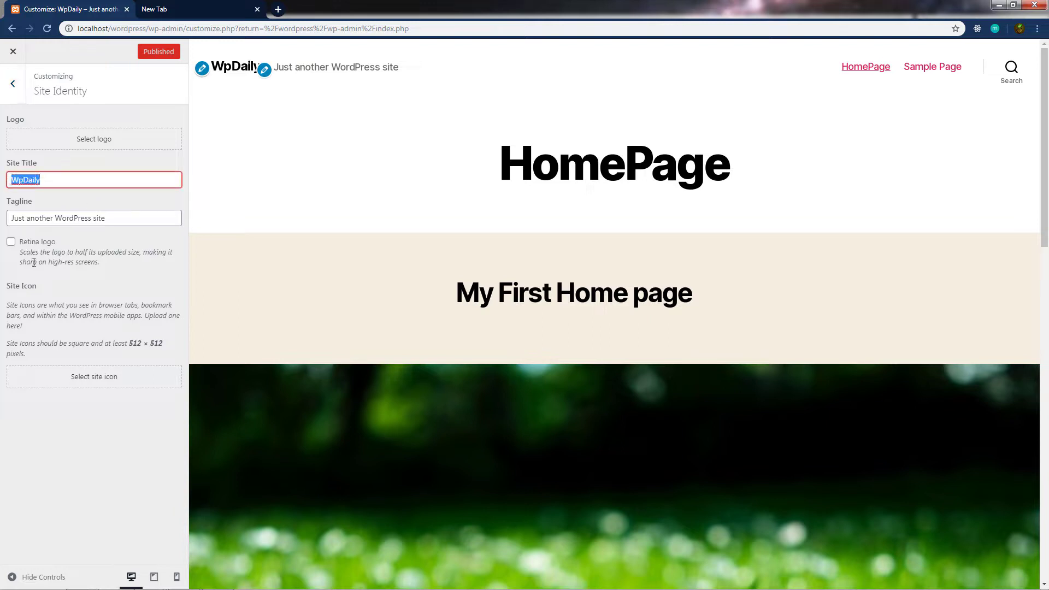
key(BackSpace)
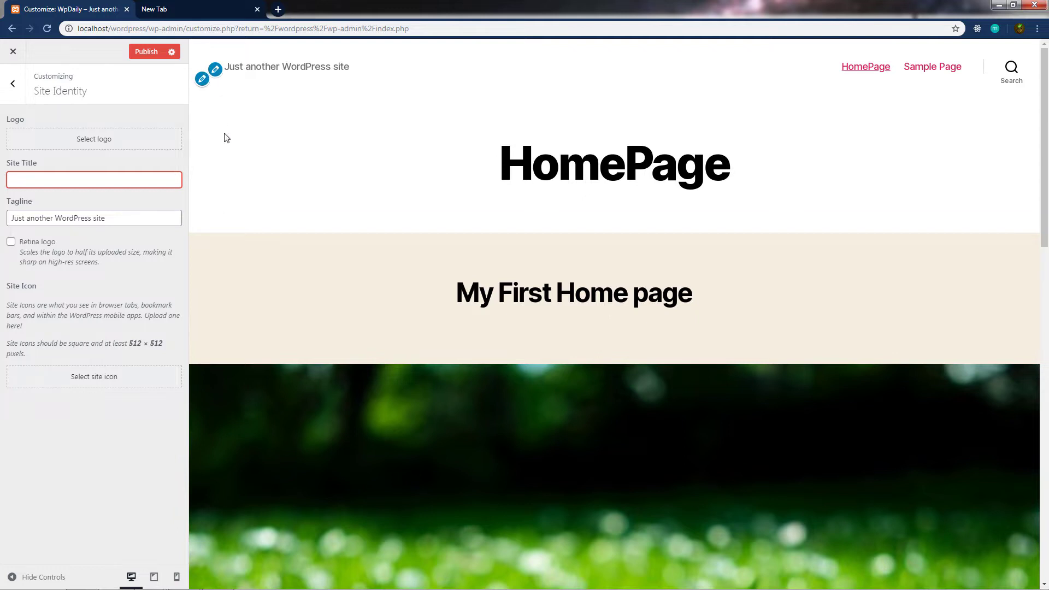
key(ctrl+z)
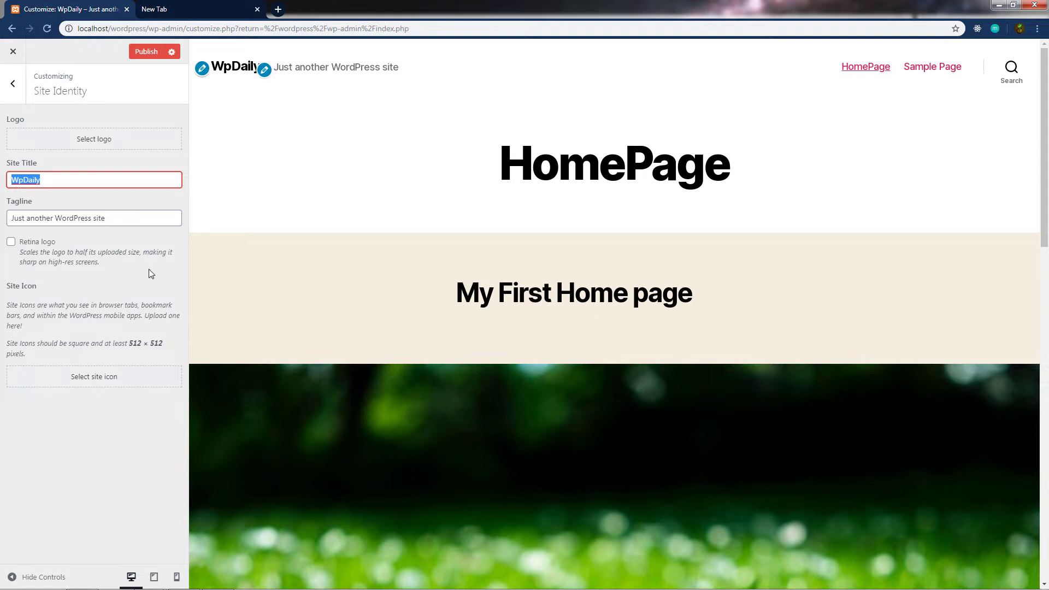
click(169, 256)
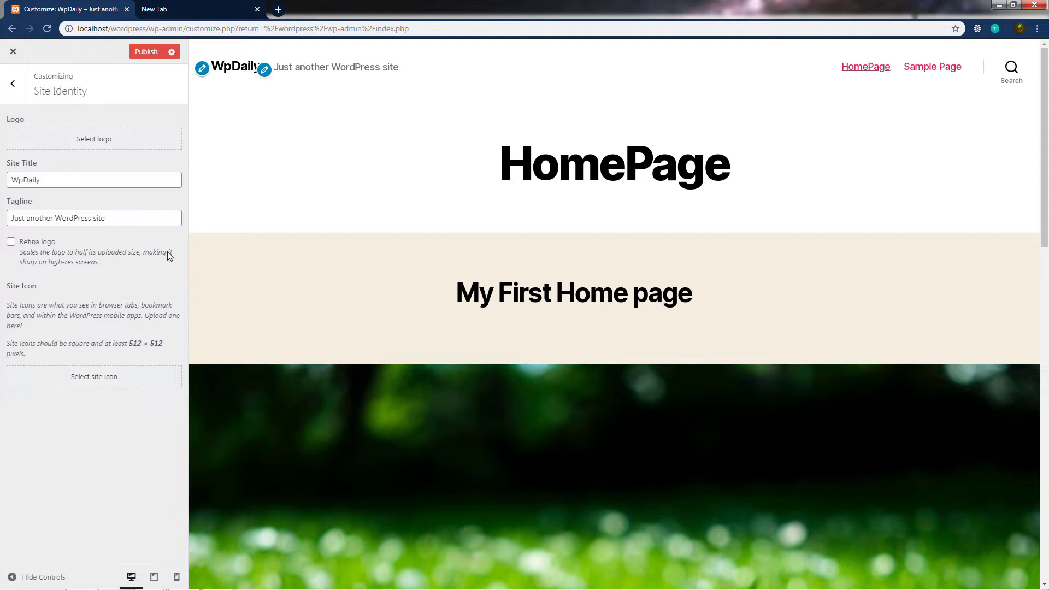
triple_click(101, 218)
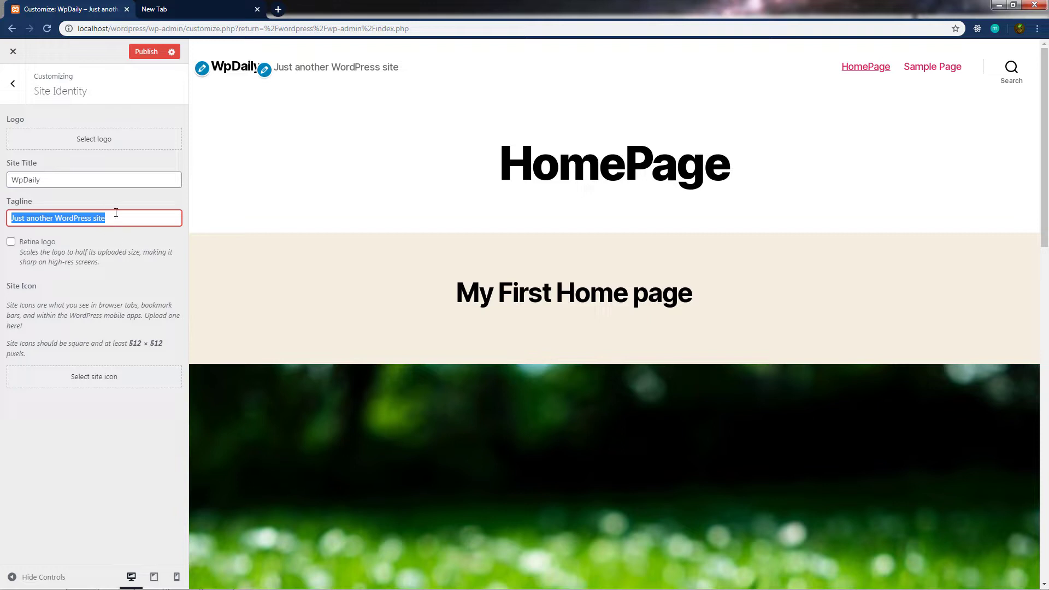
key(shift+Tab)
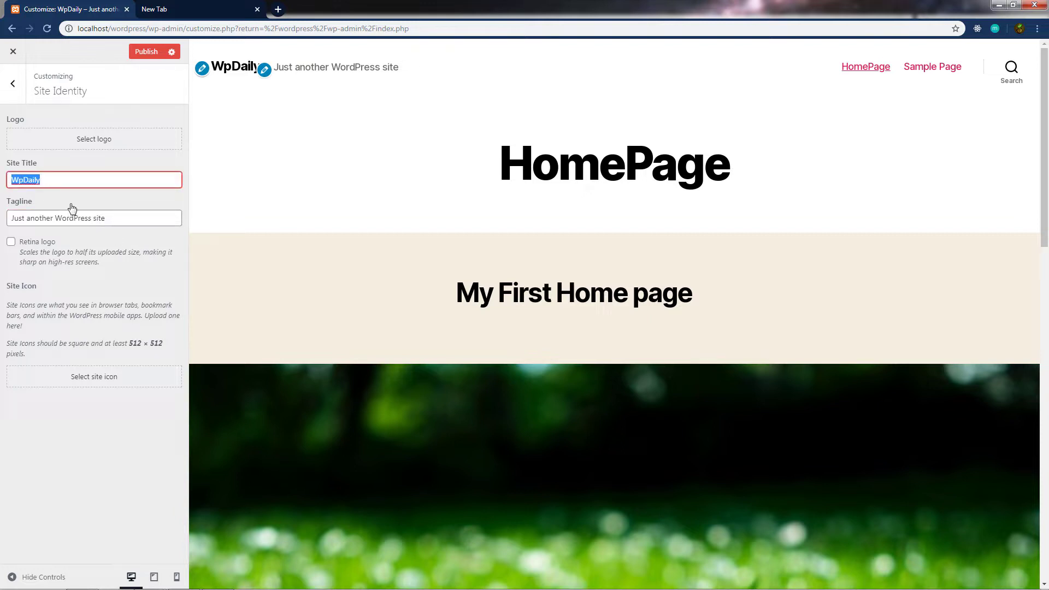
click(155, 295)
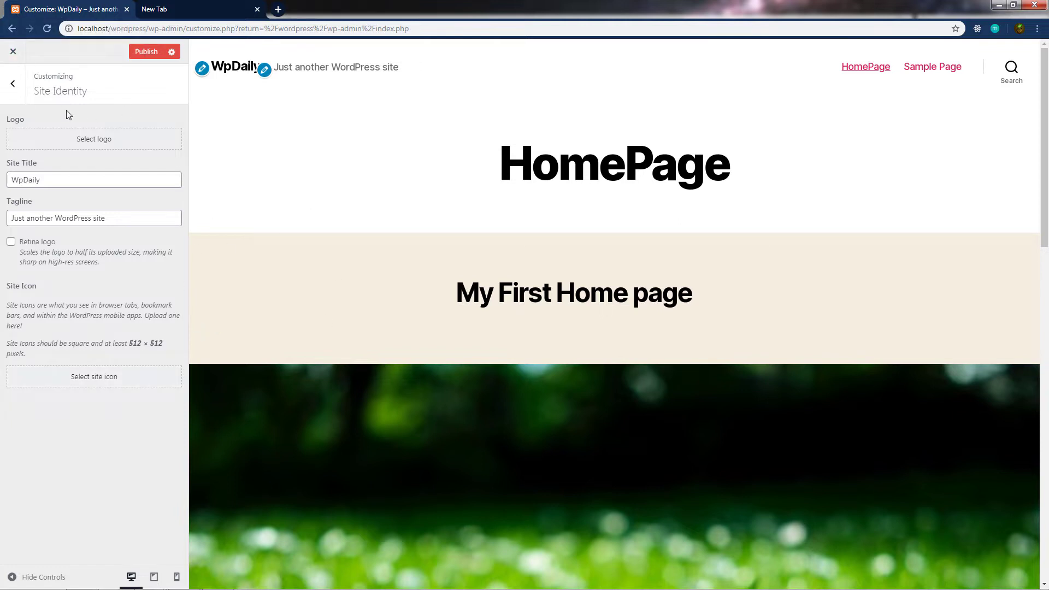
click(12, 83)
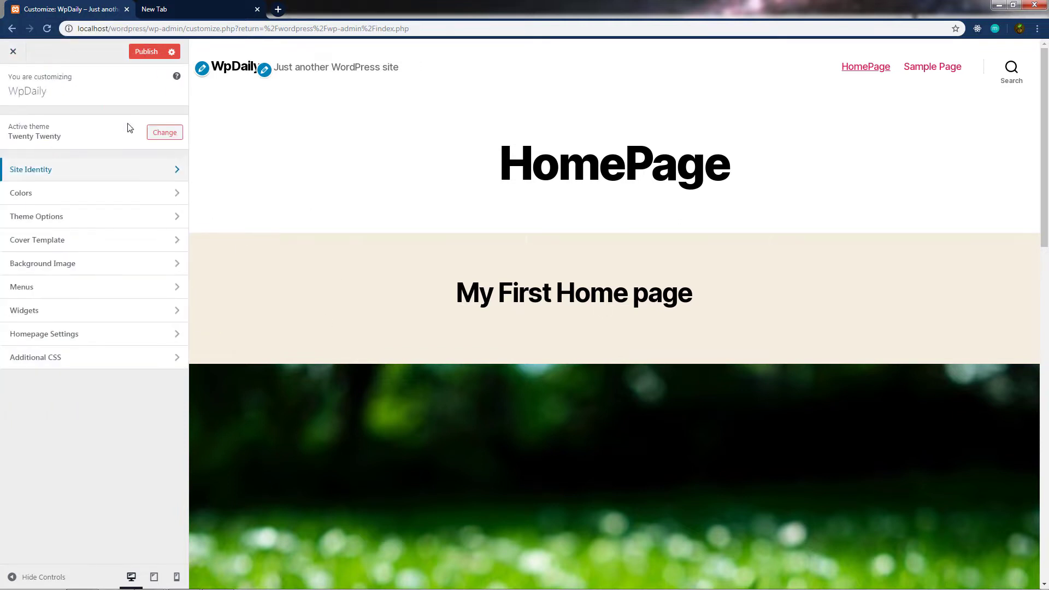
- In Colors, set the site Background Color to a mauve-grey shade
click(120, 197)
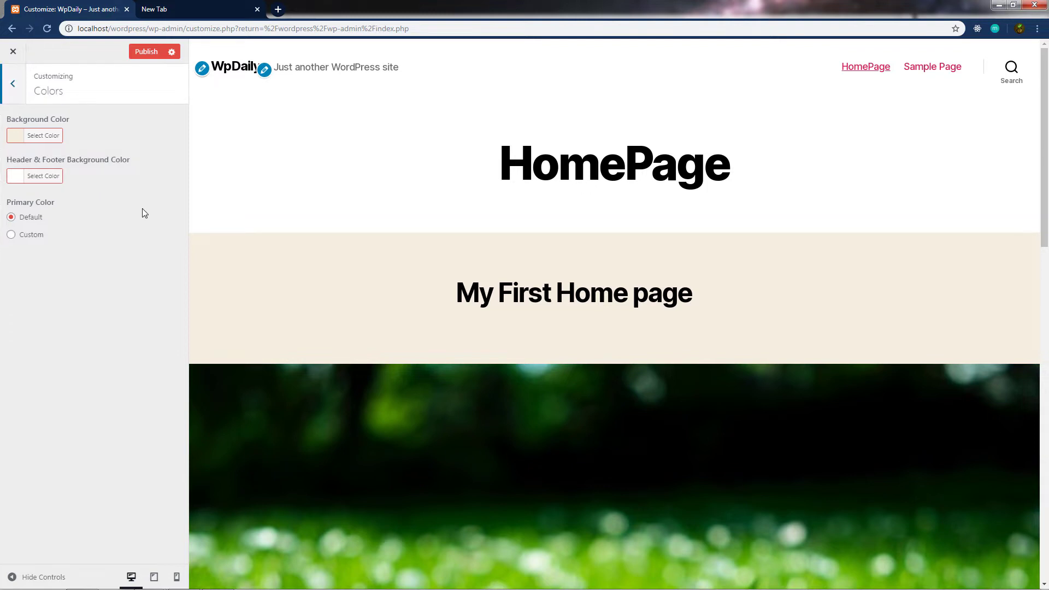
click(19, 136)
drag(77, 183, 71, 213)
click(139, 331)
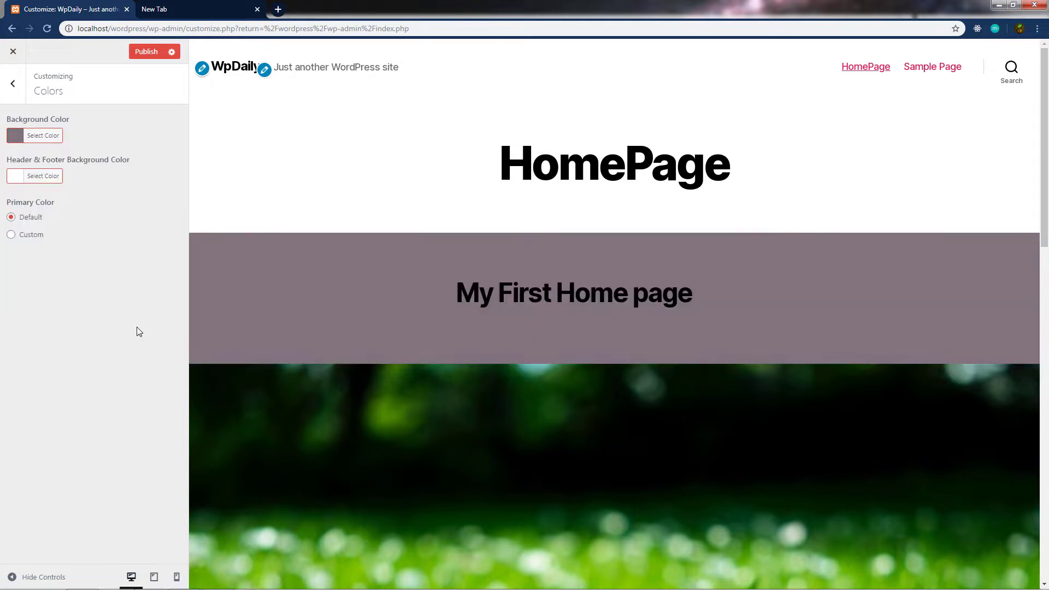
- Make the Header & Footer color purple and set a custom purple Primary Color
click(32, 180)
drag(59, 232, 50, 263)
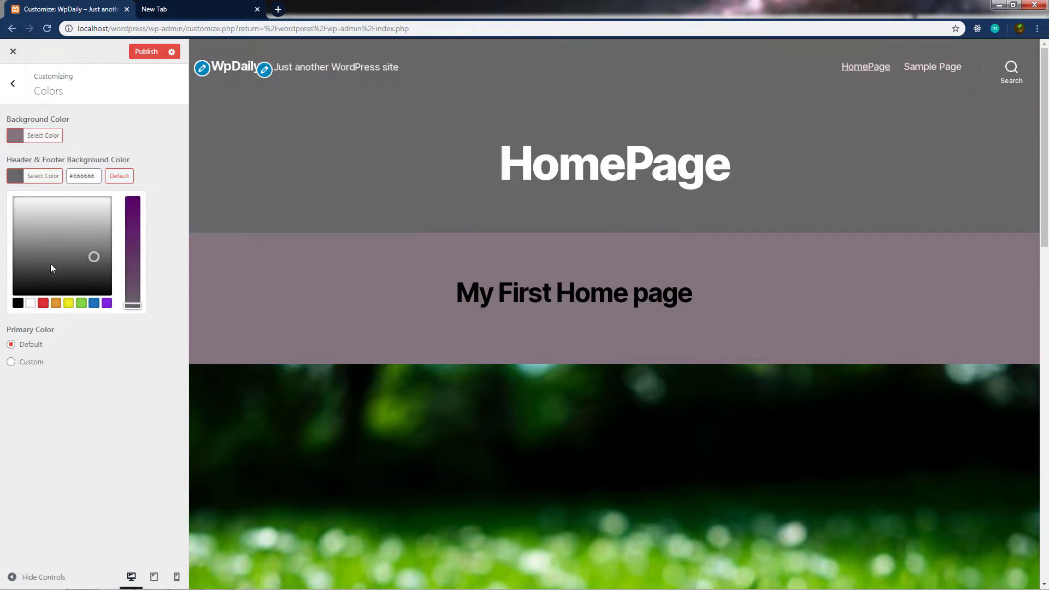
click(106, 303)
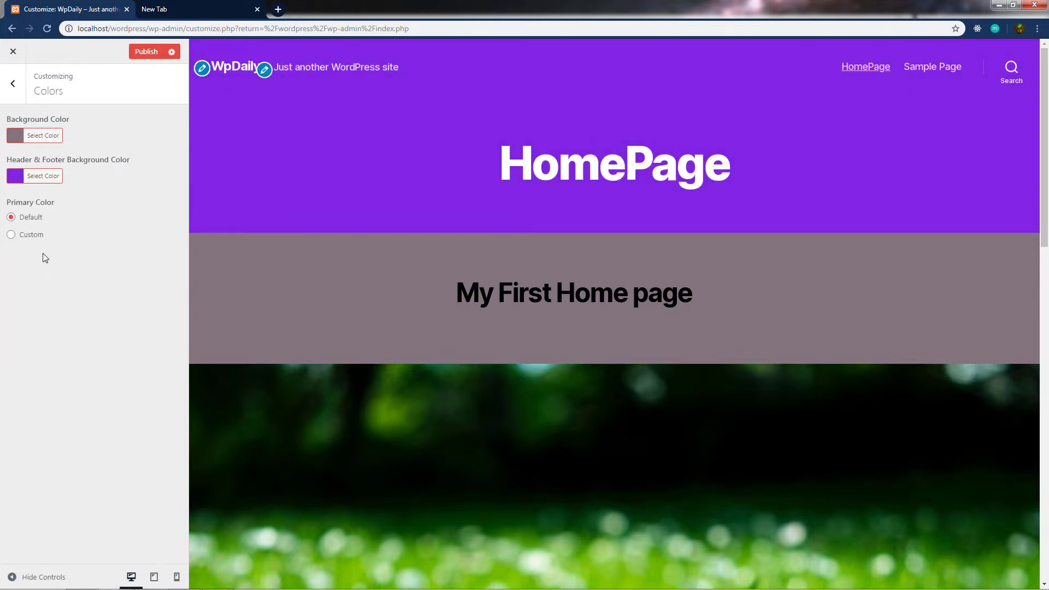
click(12, 234)
mouse_move(124, 287)
mouse_down()
mouse_move(84, 283)
mouse_move(119, 277)
mouse_up()
click(15, 84)
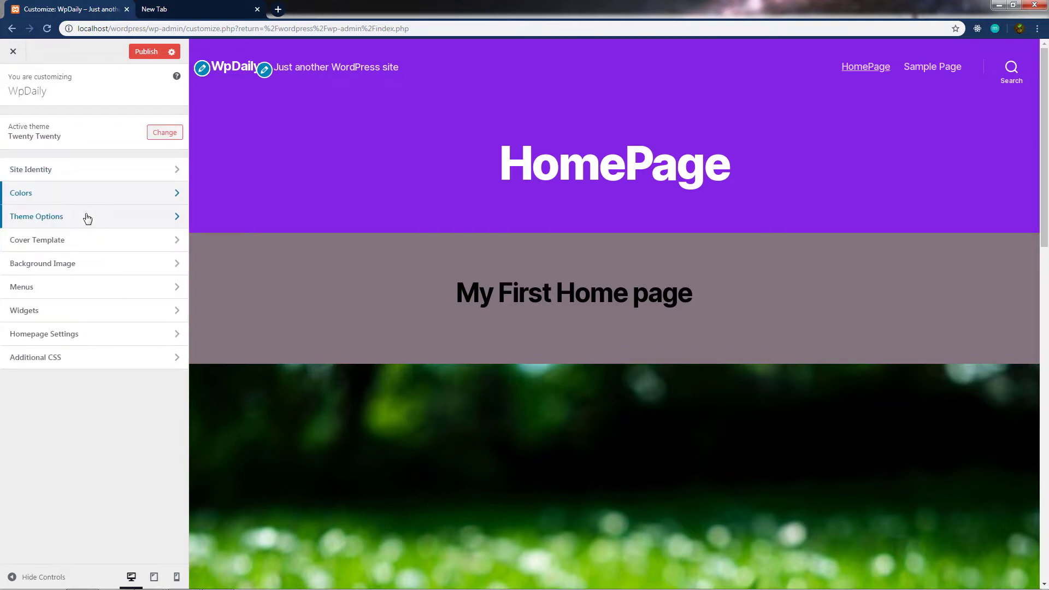
- Tick Fixed Background Image in Cover Template settings, then view the Background Image section
click(88, 218)
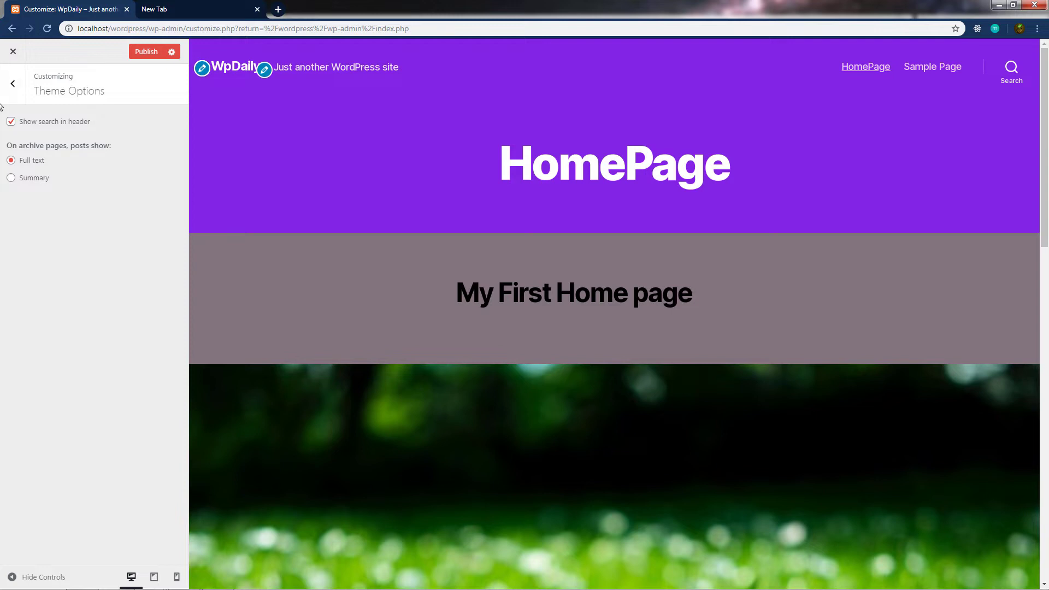
click(13, 83)
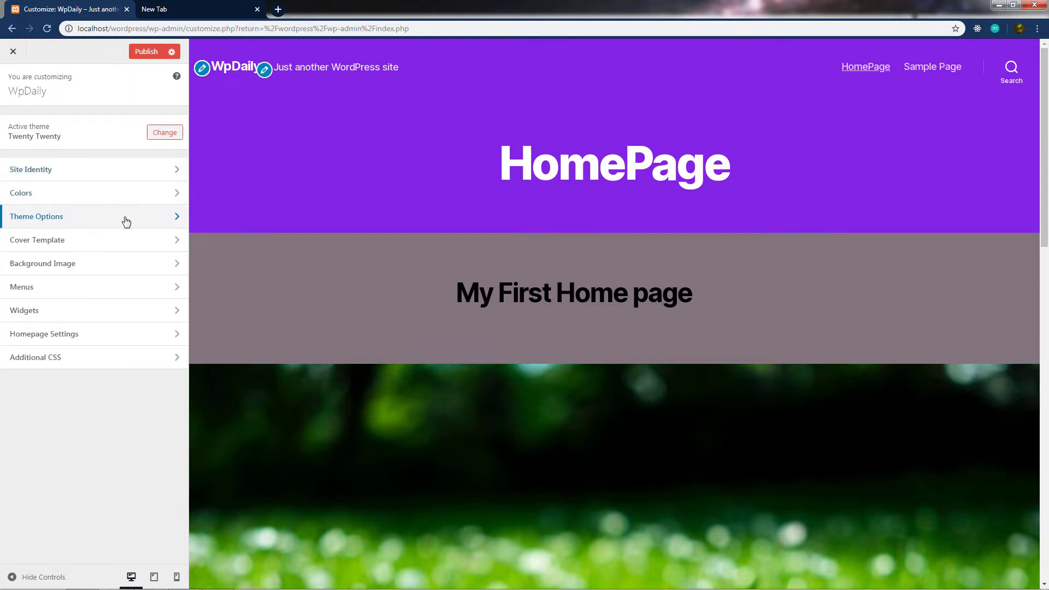
click(111, 245)
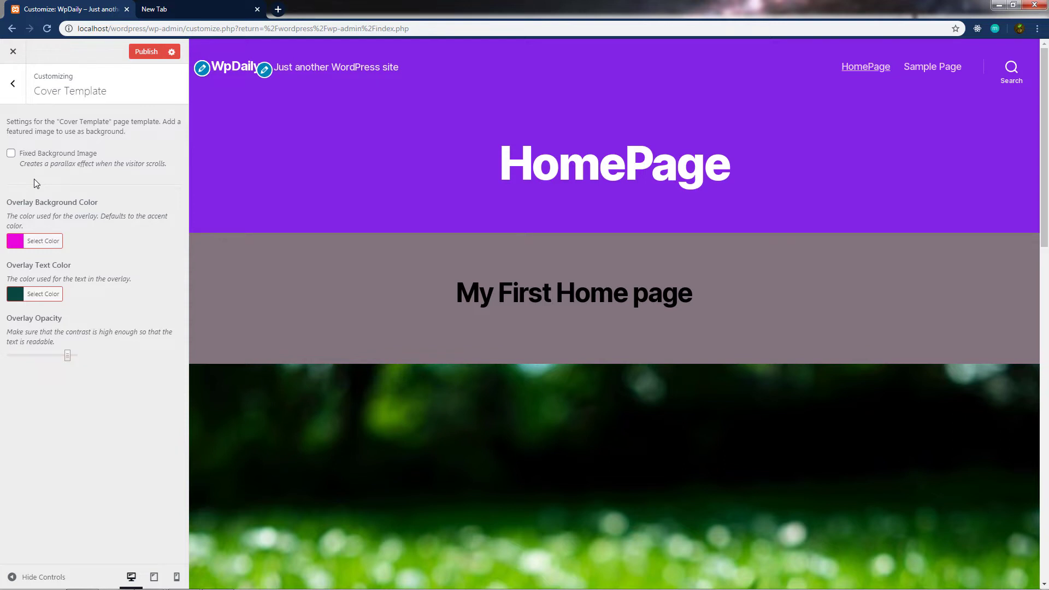
click(12, 156)
click(15, 89)
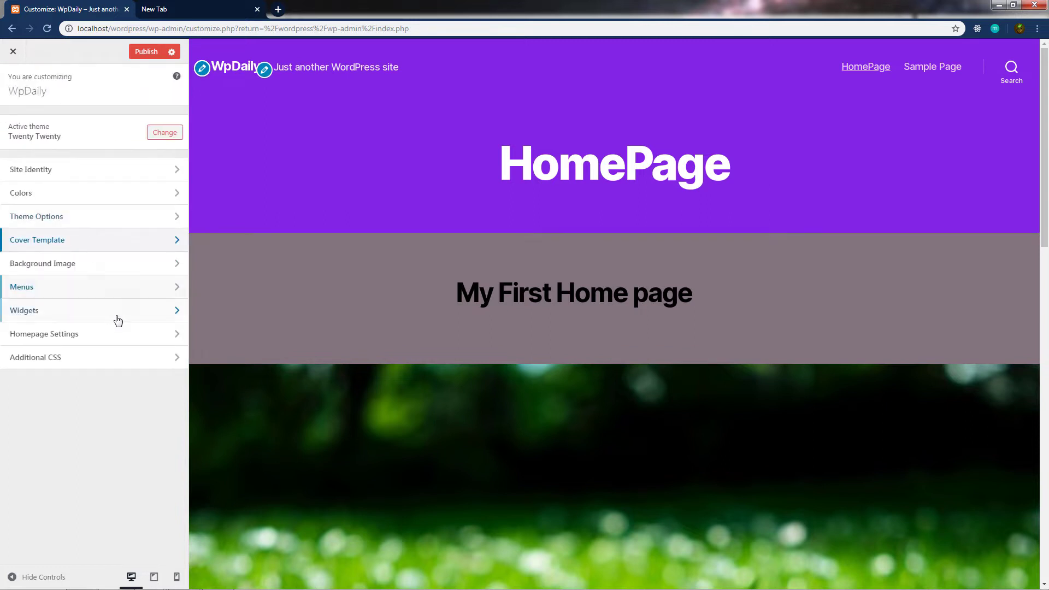
click(97, 264)
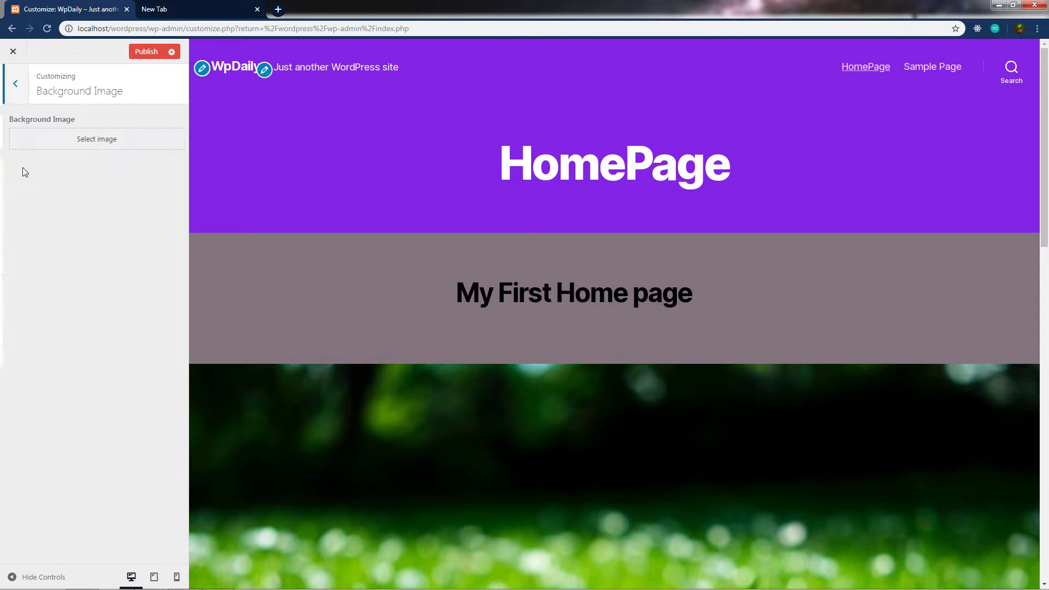
key(Escape)
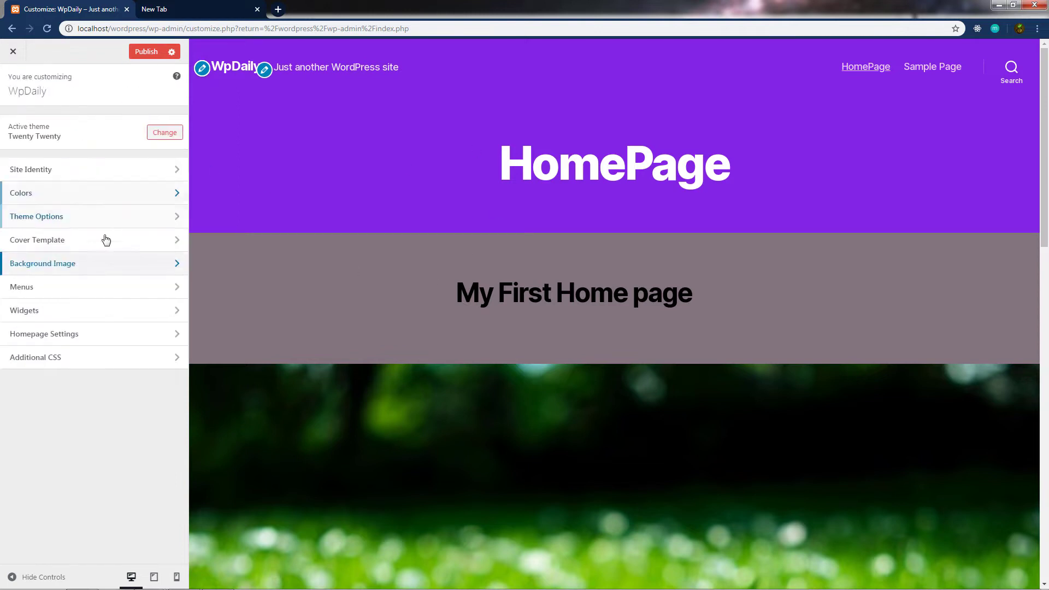
- Create a new menu named 'Footer Menu' and tick the Footer Menu location
click(107, 294)
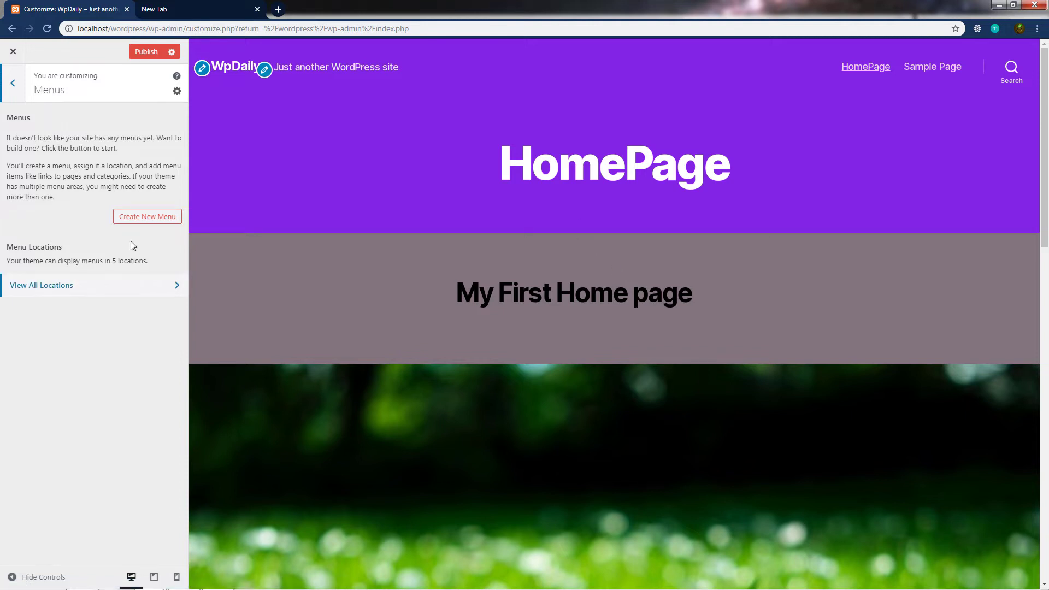
click(138, 221)
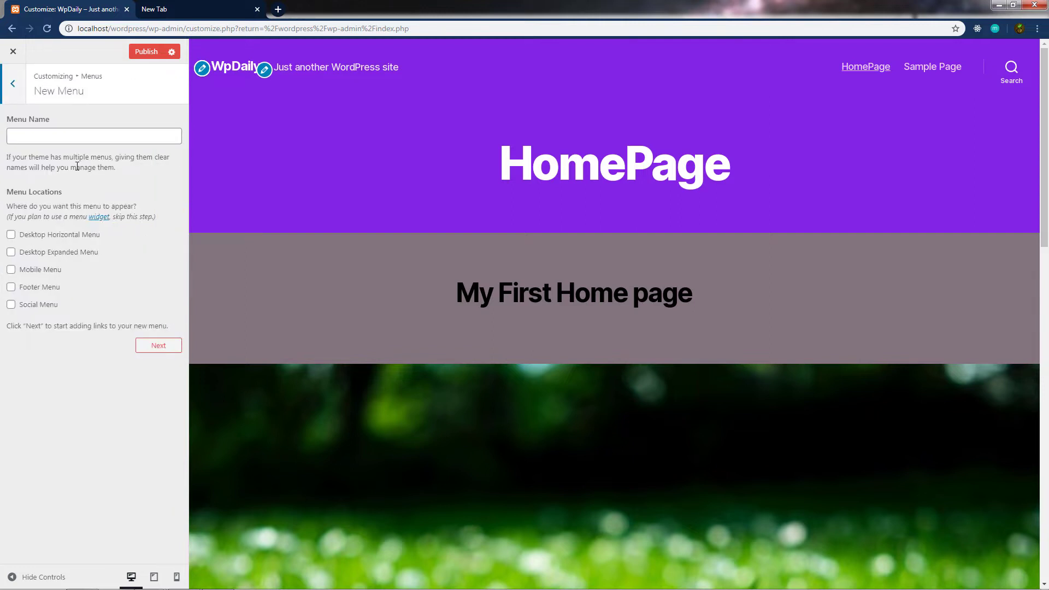
click(46, 139)
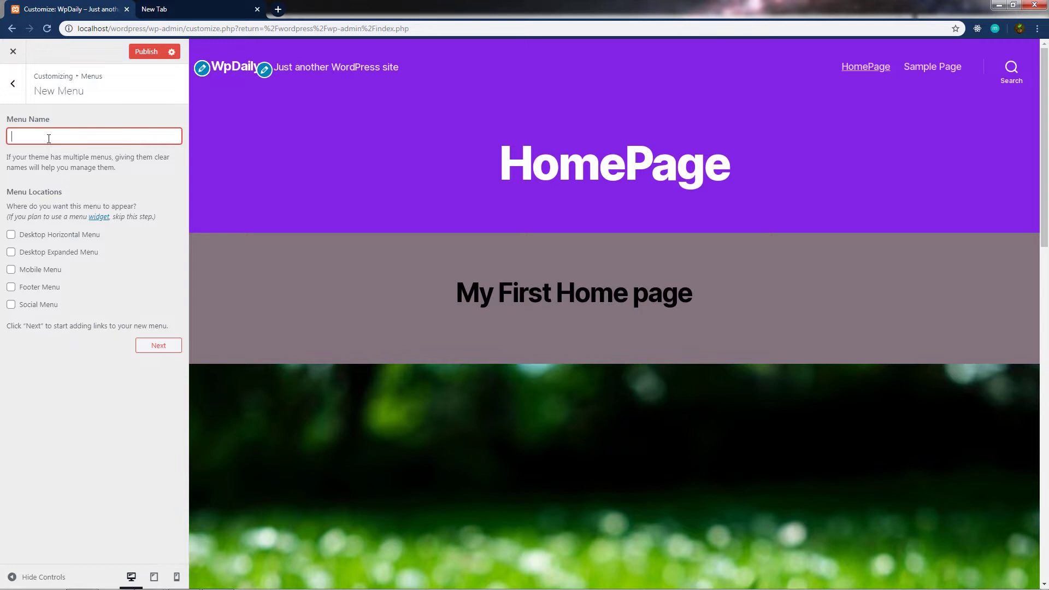
key(BackSpace)
text(ooter Menu)
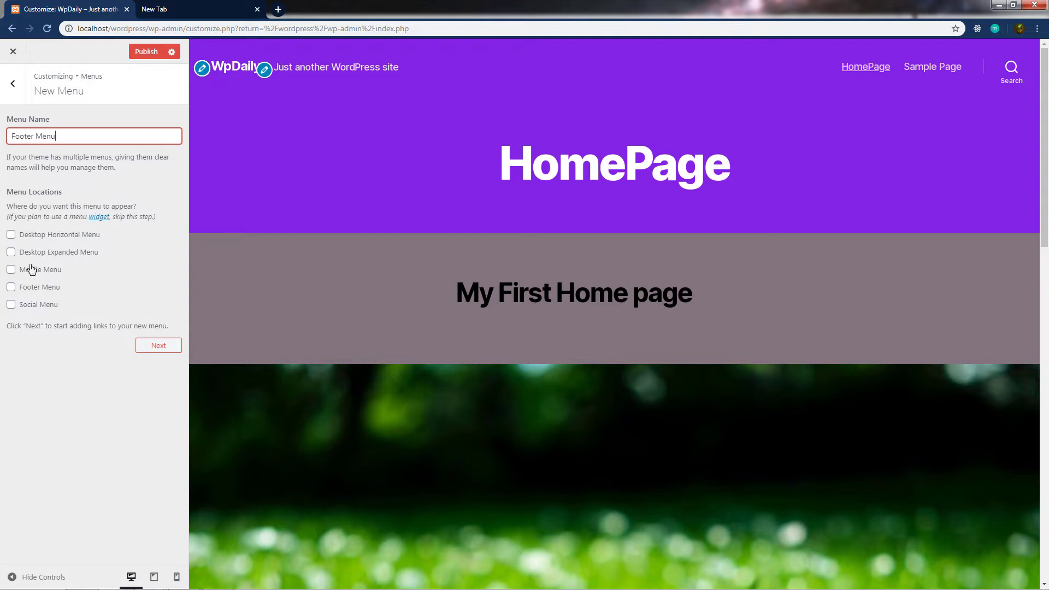
click(11, 287)
- Add the pages HomePage and Sample Page to the Footer Menu
click(157, 347)
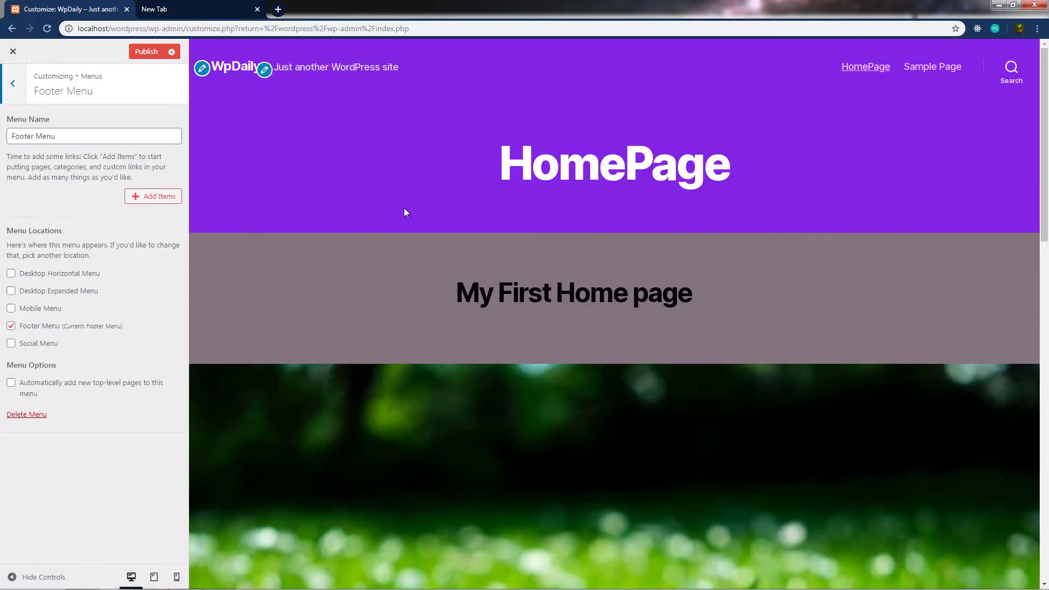
scroll(384, 327, down, 12)
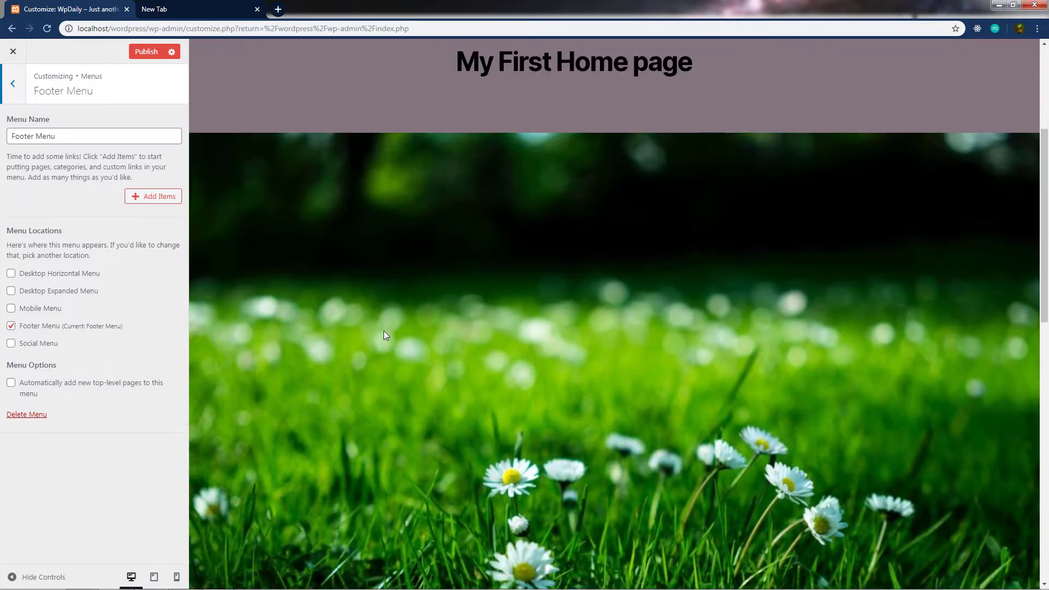
scroll(390, 321, down, 5)
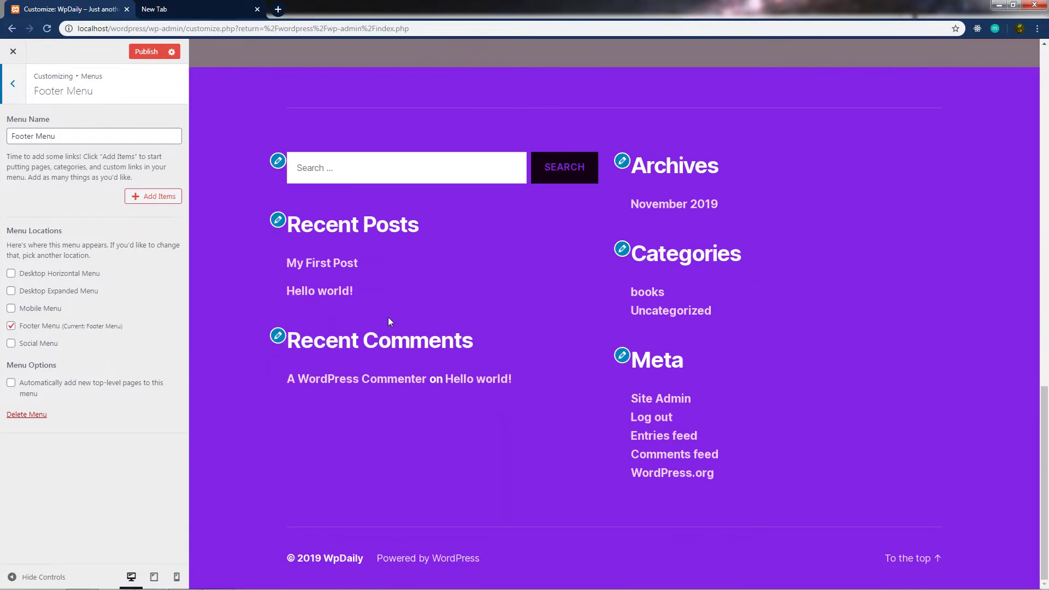
click(142, 200)
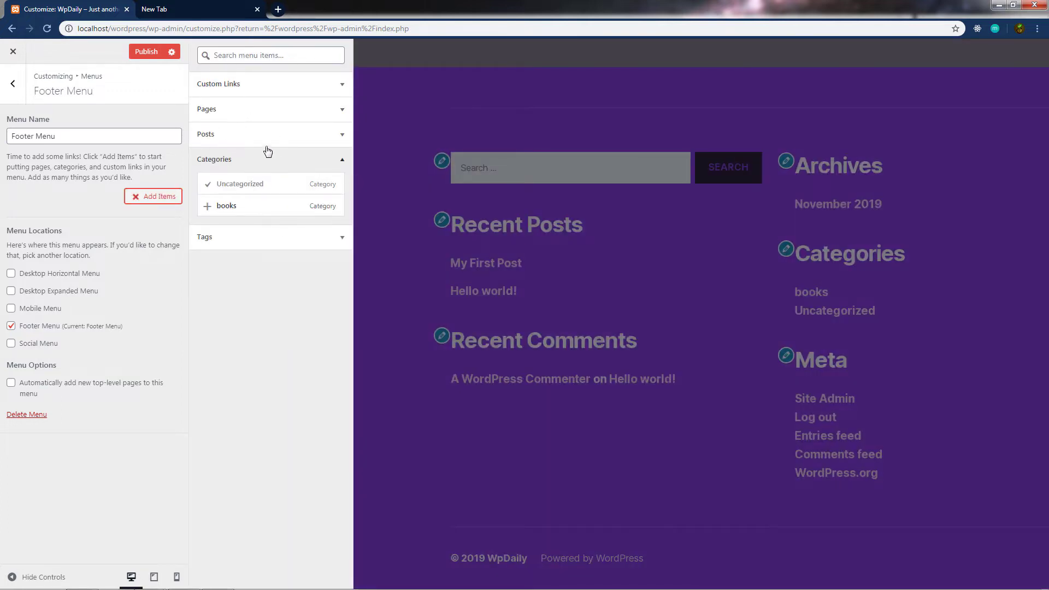
click(217, 110)
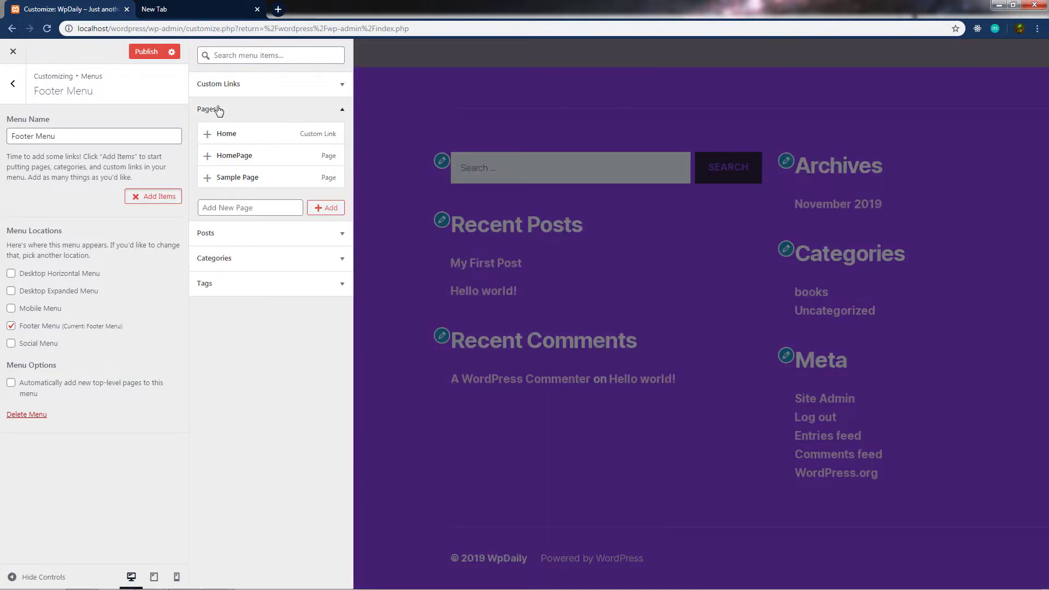
click(266, 159)
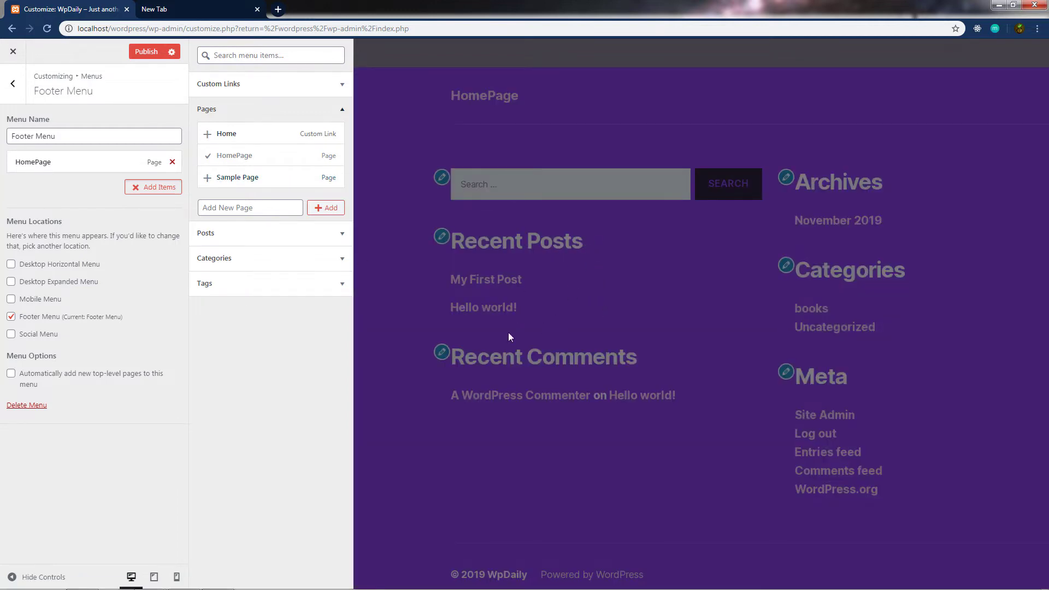
click(250, 178)
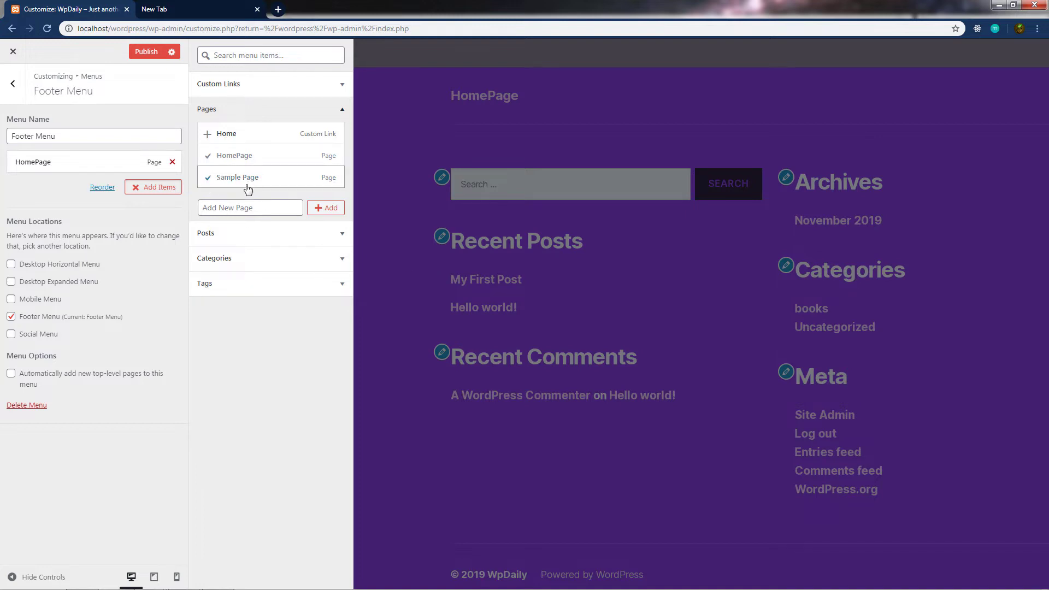
- Add the post My First Post, the books category and the php tag to the menu
click(244, 240)
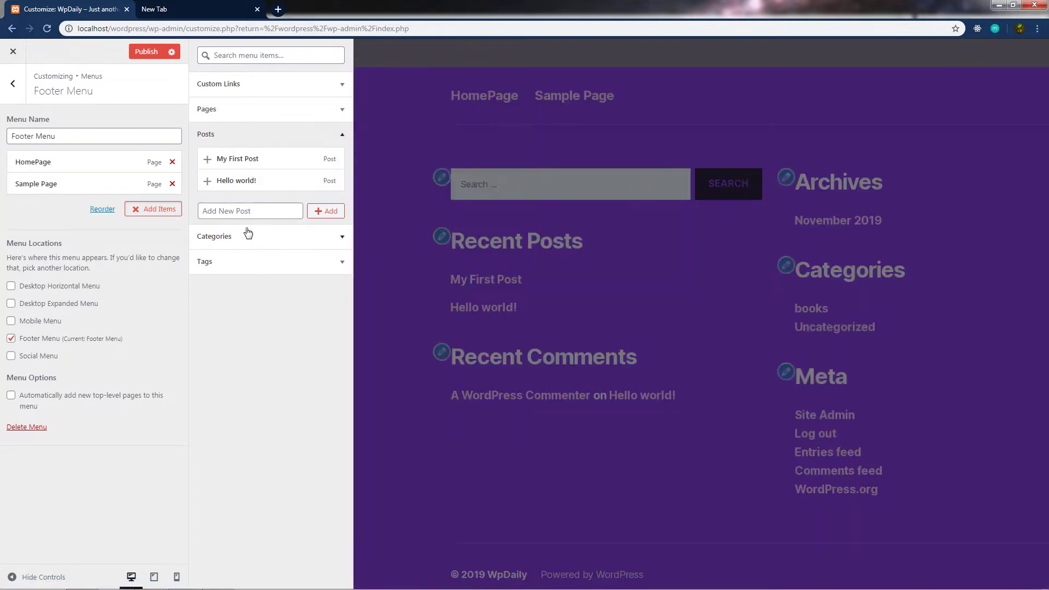
click(244, 160)
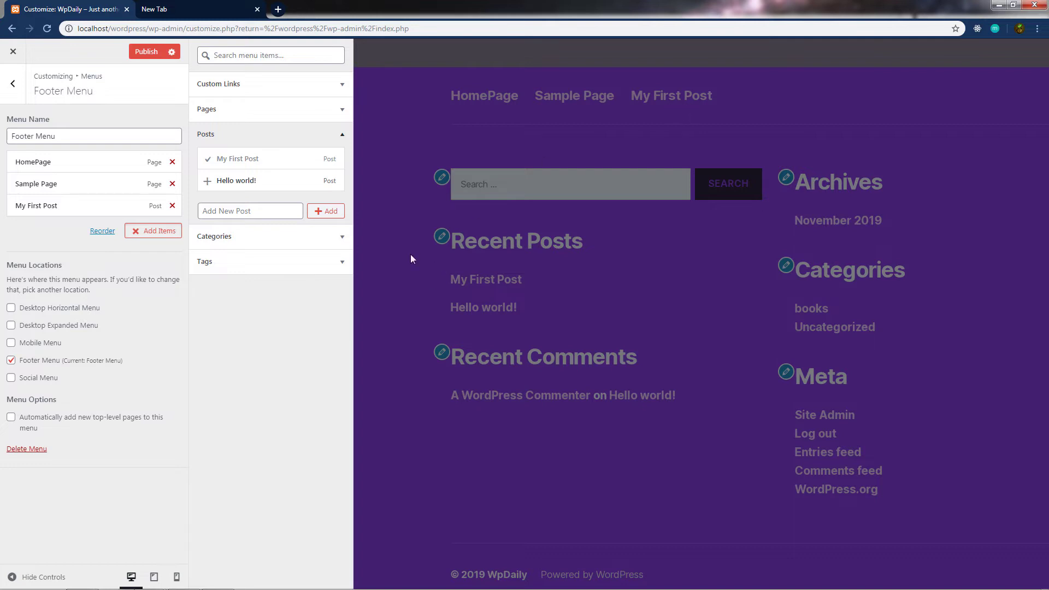
click(263, 239)
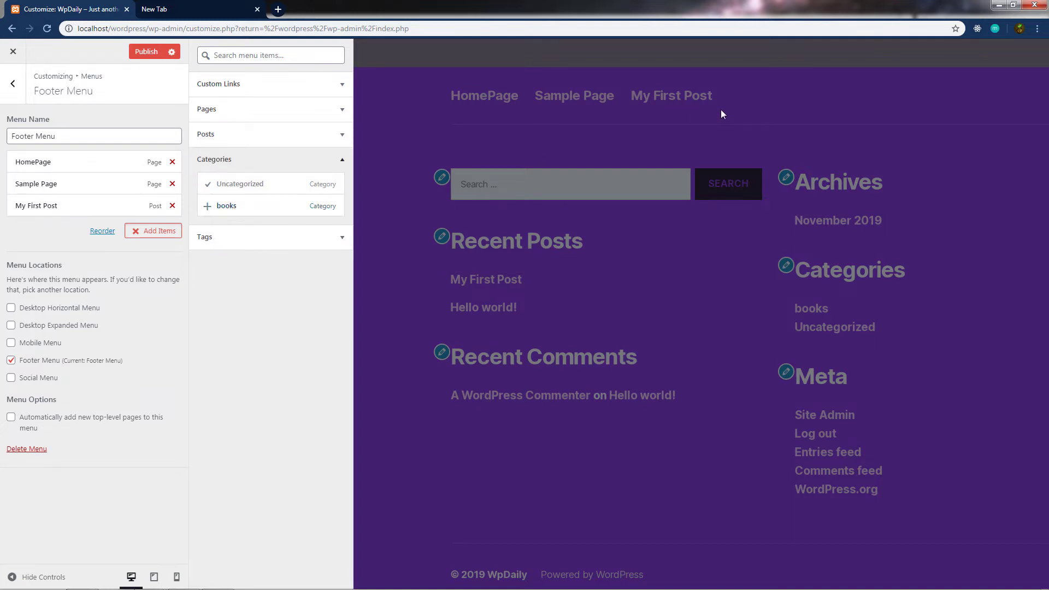
click(298, 206)
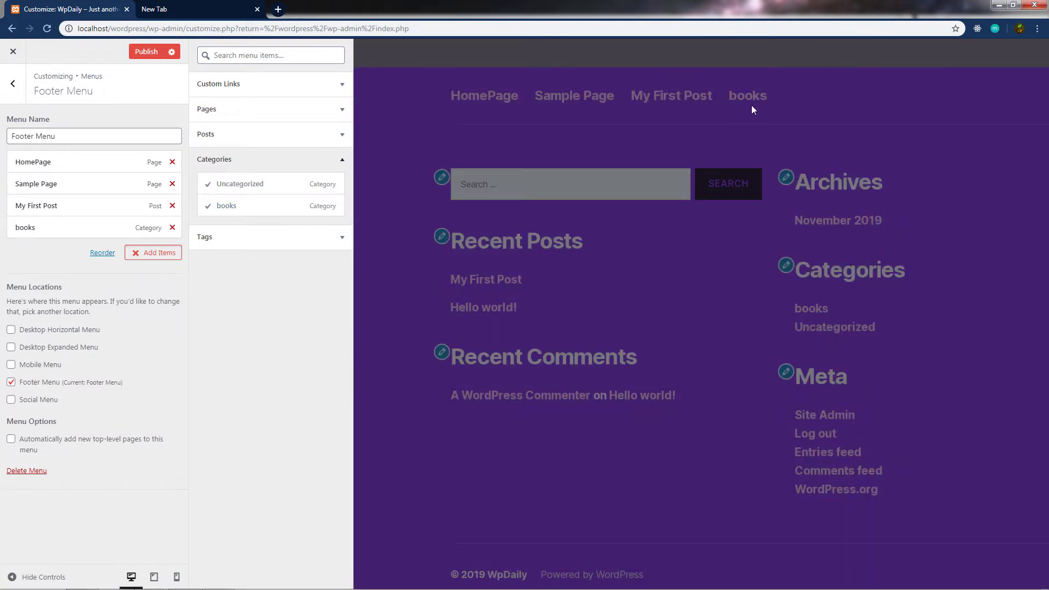
click(269, 238)
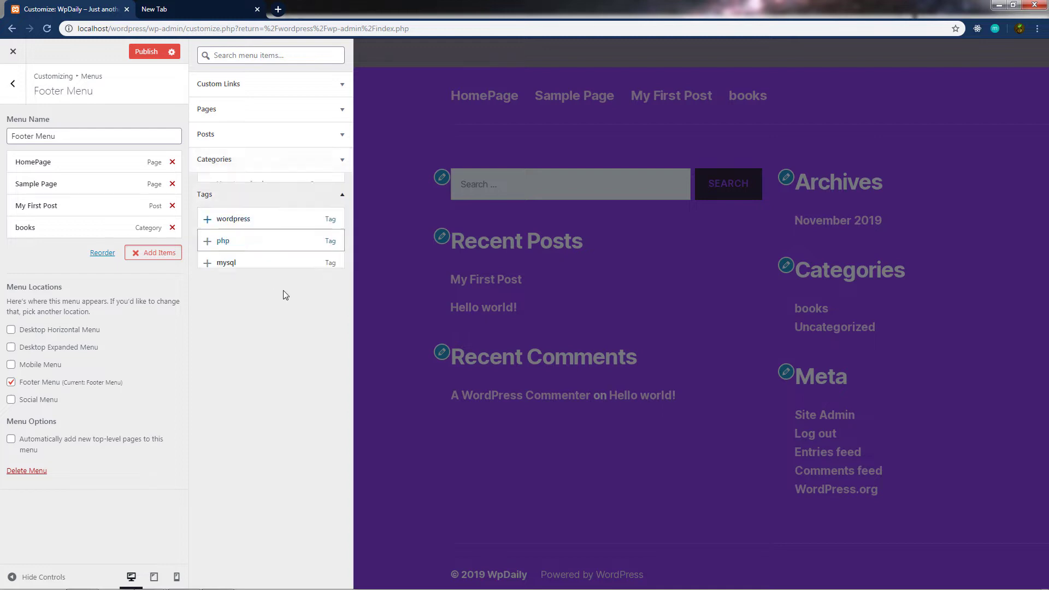
click(253, 231)
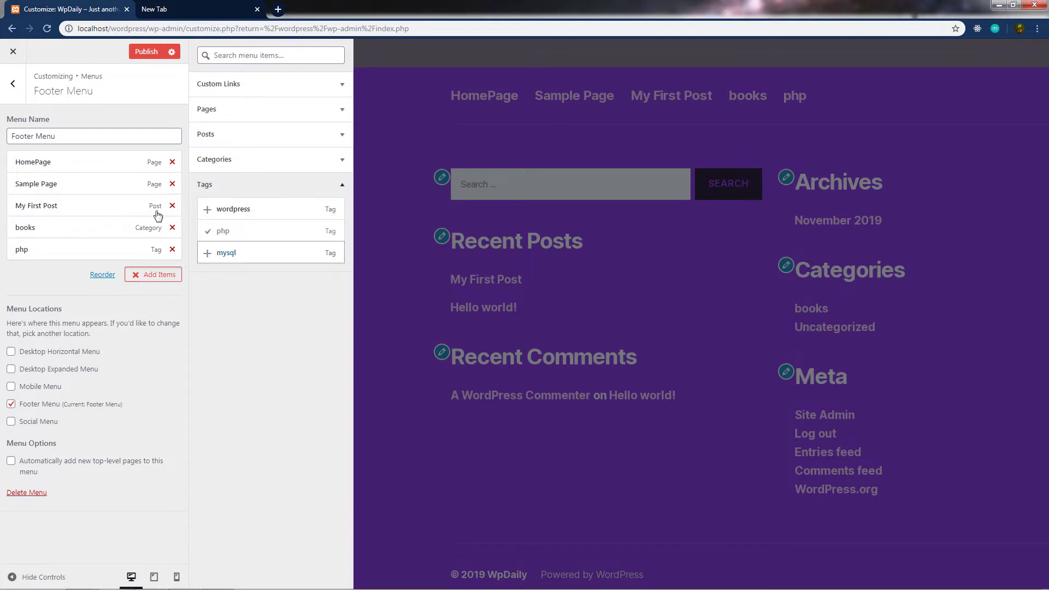
- Close the item list and test the HomePage footer link in the preview
click(159, 276)
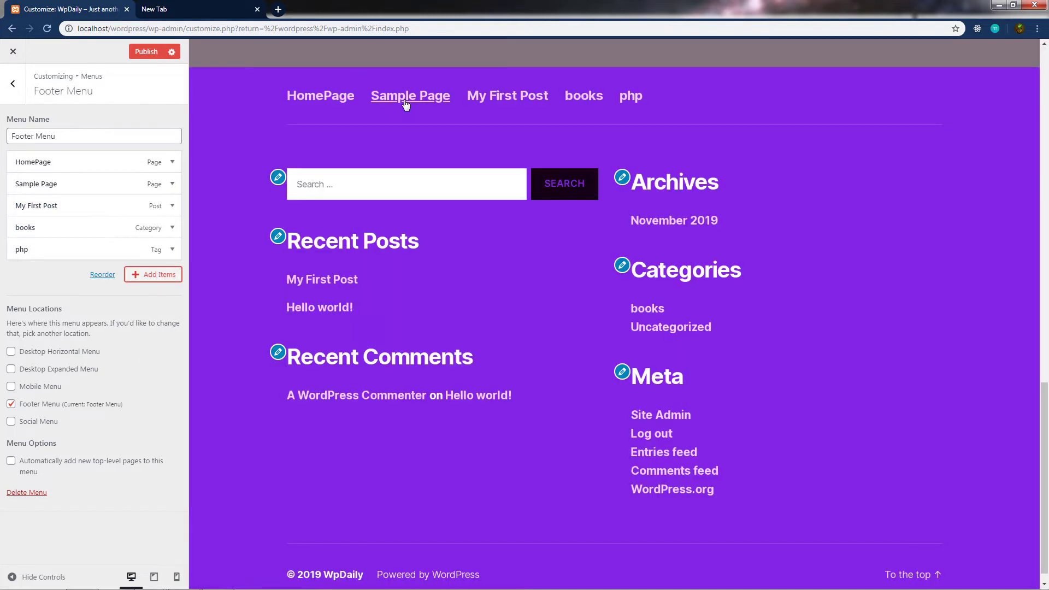
click(328, 119)
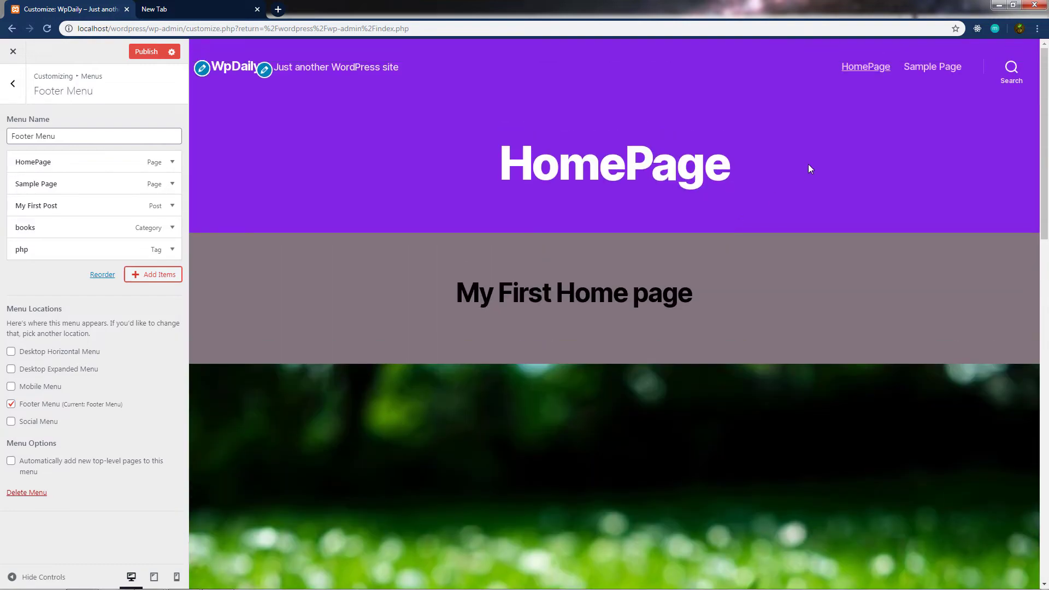
scroll(482, 267, down, 1)
scroll(482, 272, up, 1)
scroll(483, 272, down, 10)
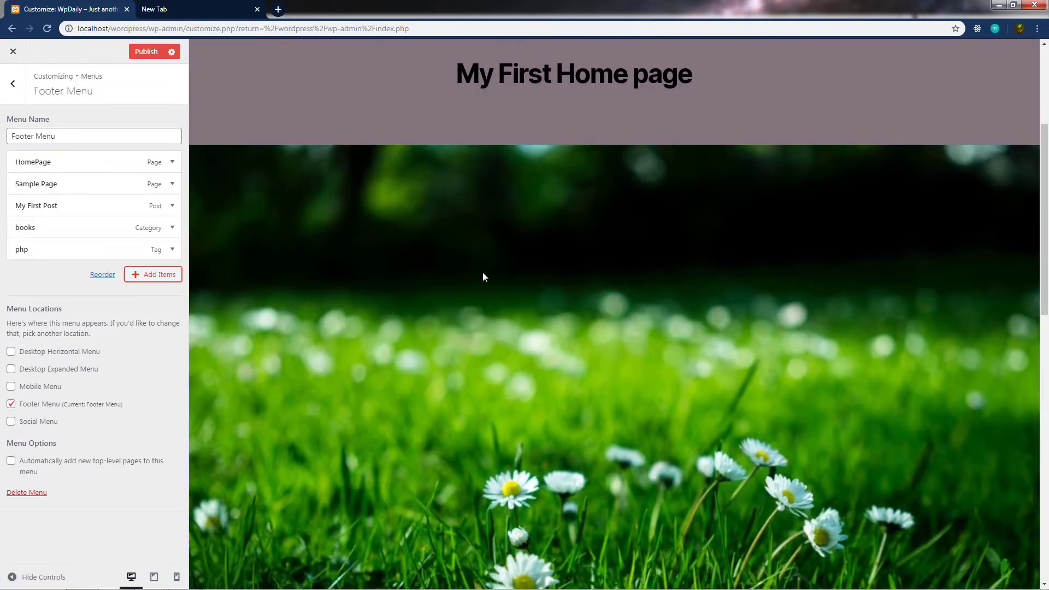
scroll(482, 272, down, 8)
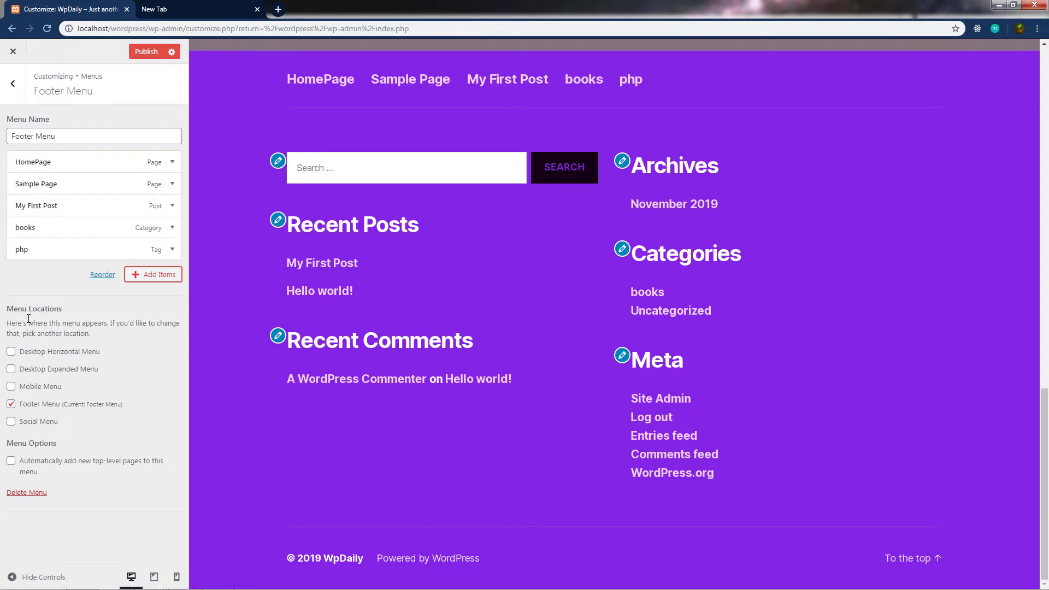
- Delete the Footer Menu, then open the Footer #2 widget area under Widgets
click(25, 496)
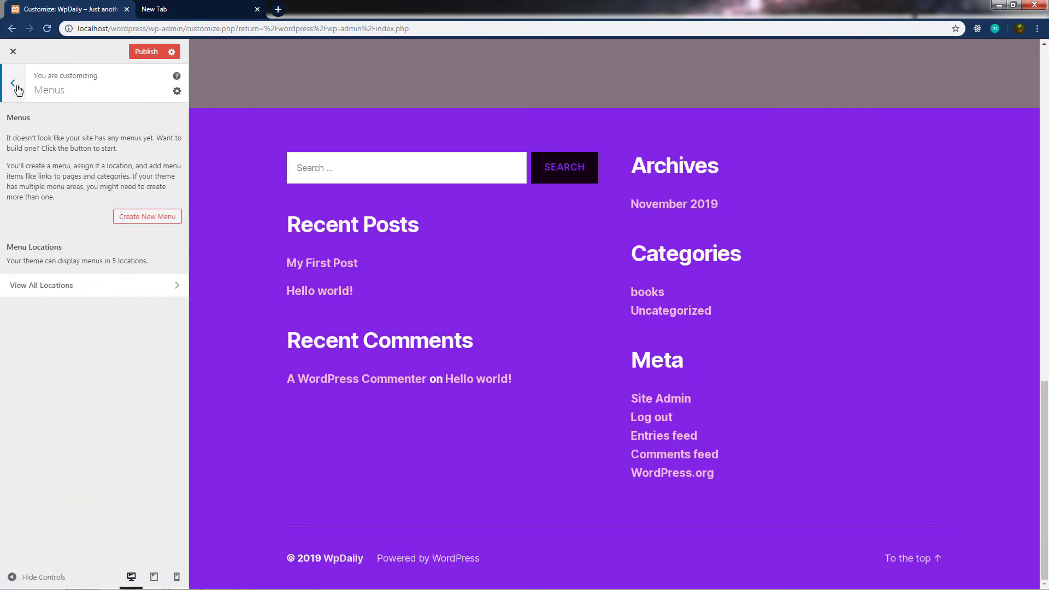
click(15, 86)
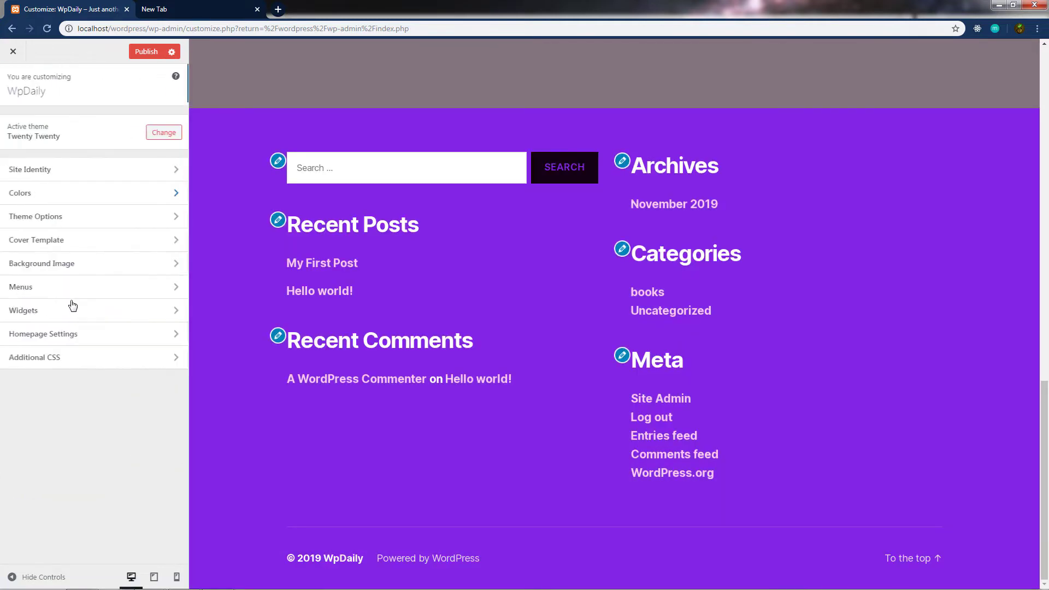
click(109, 315)
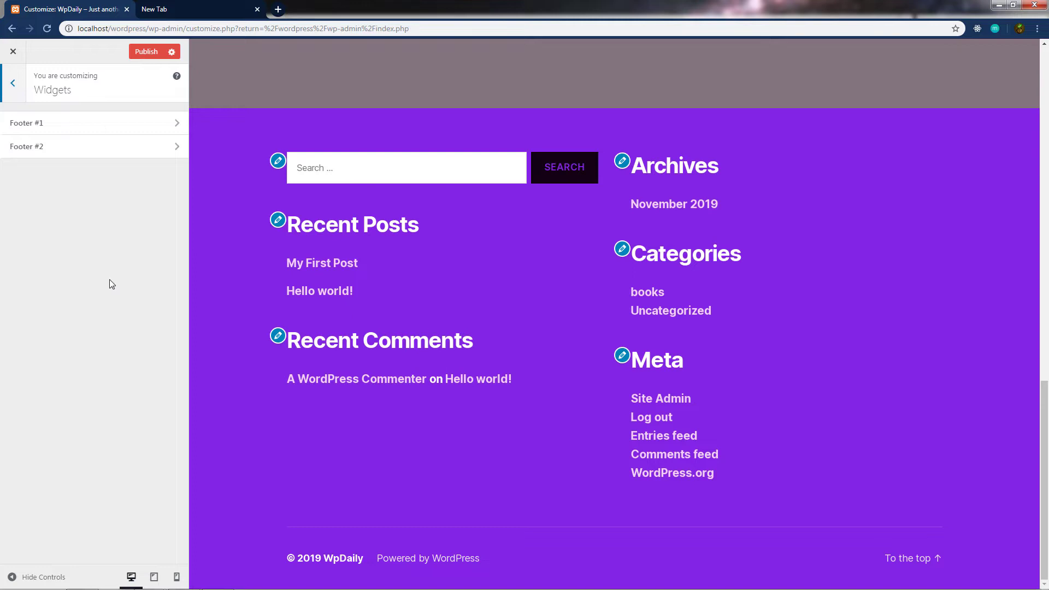
click(74, 155)
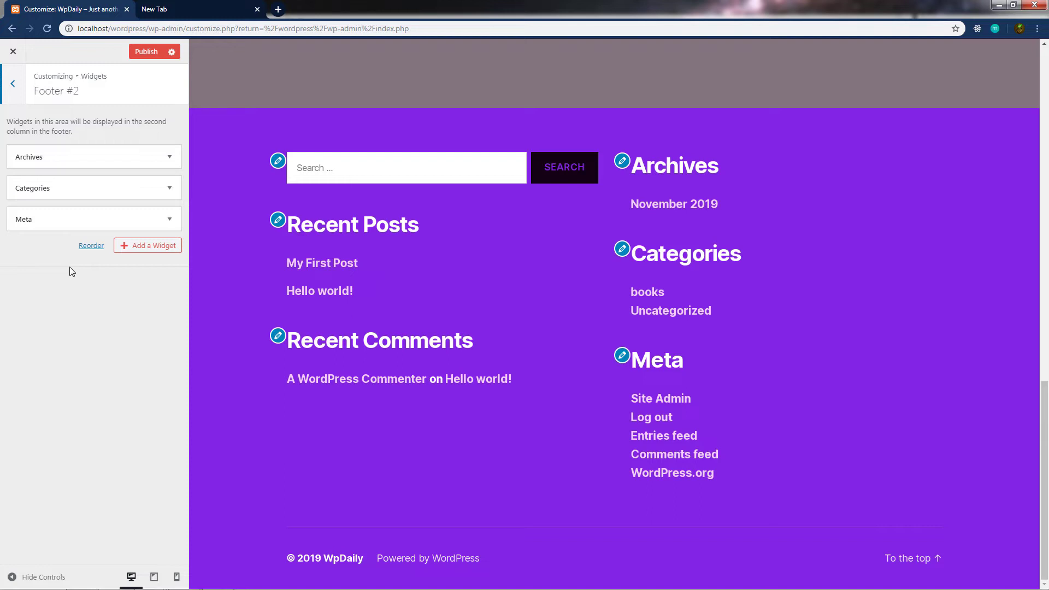
- Add a Pages widget titled 'New Pages' to Footer #2 and return to the widget areas
click(141, 250)
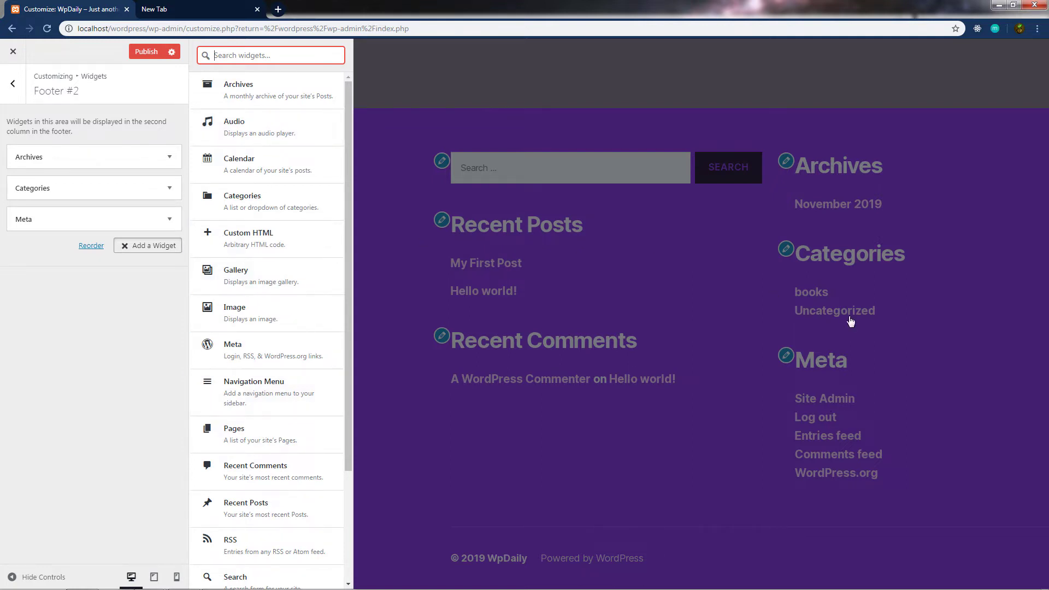
click(270, 431)
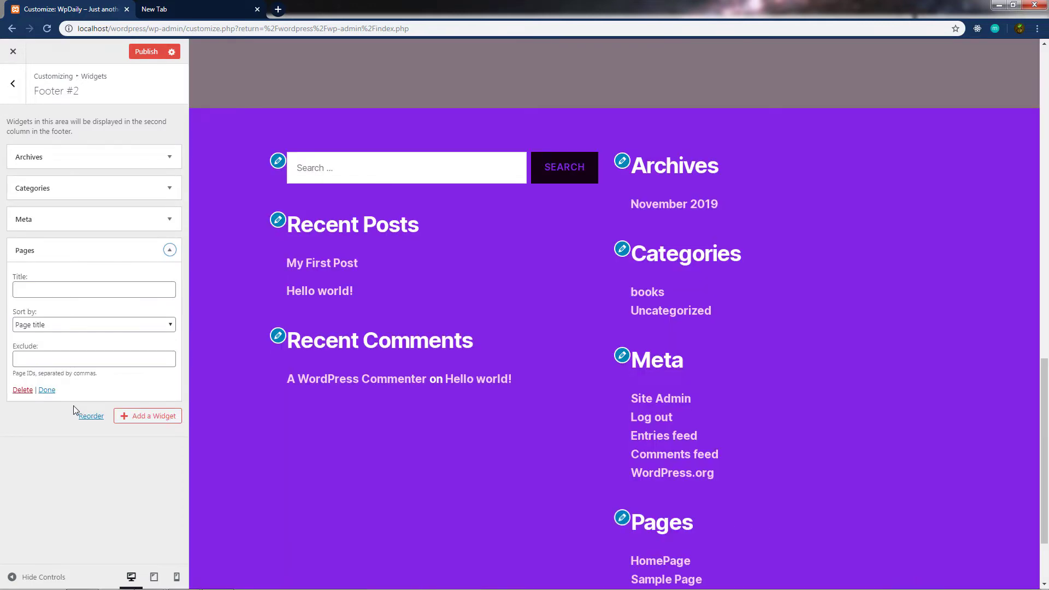
scroll(757, 527, down, 2)
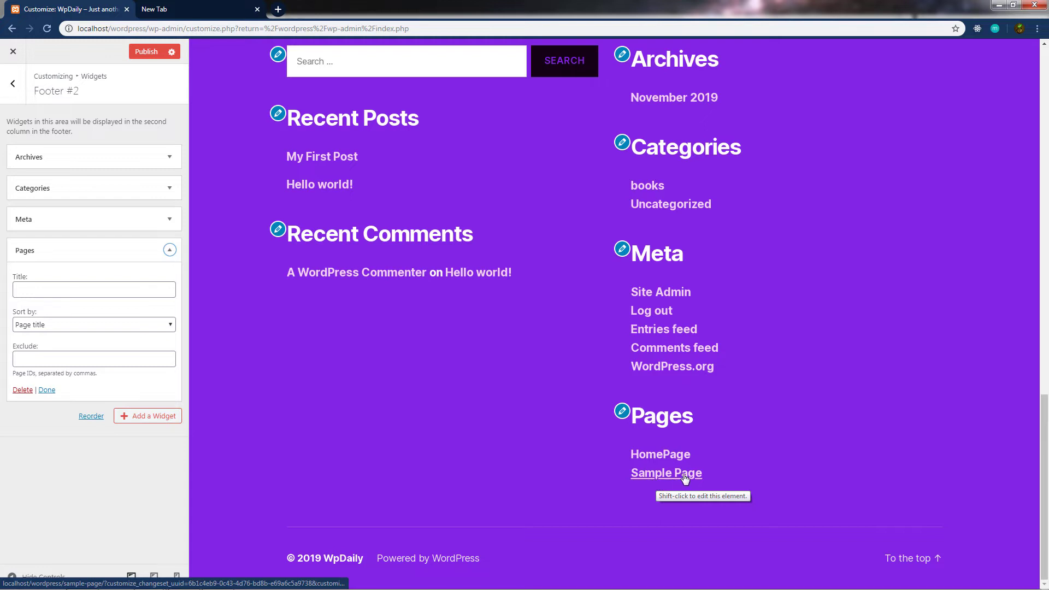
click(60, 287)
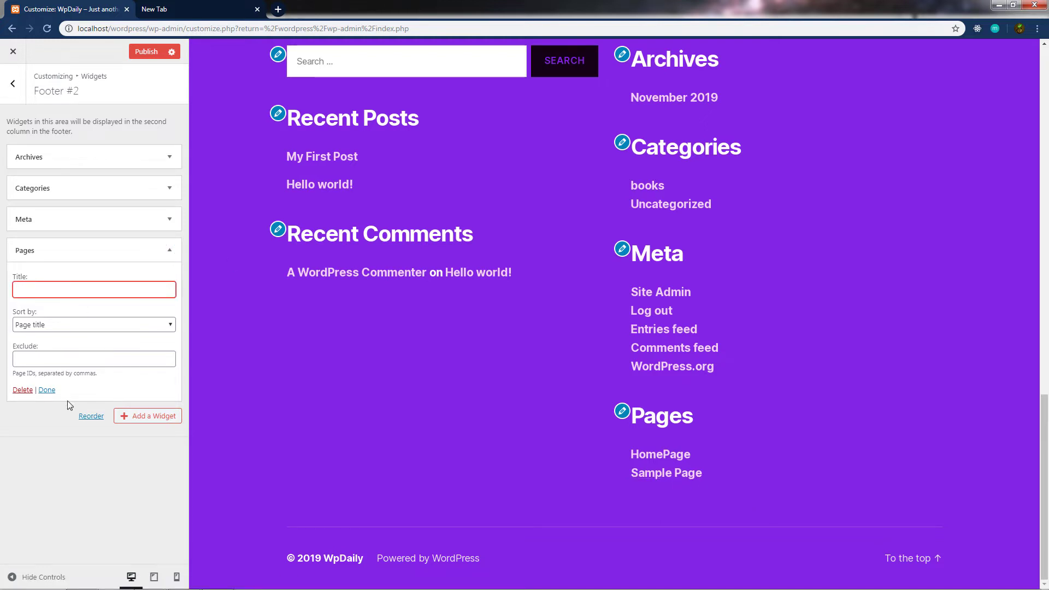
text(New Pages)
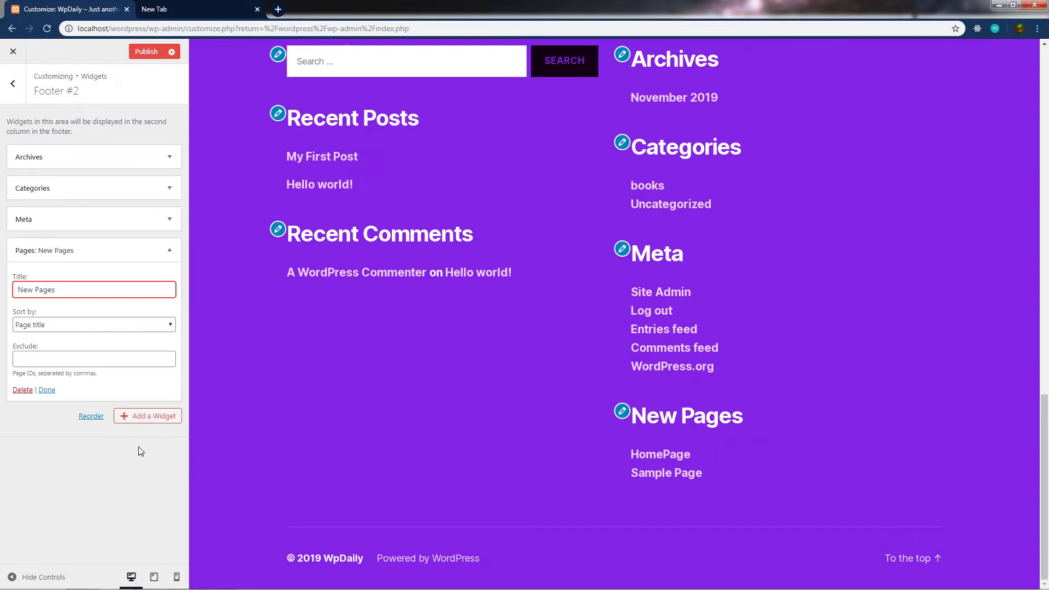
click(47, 390)
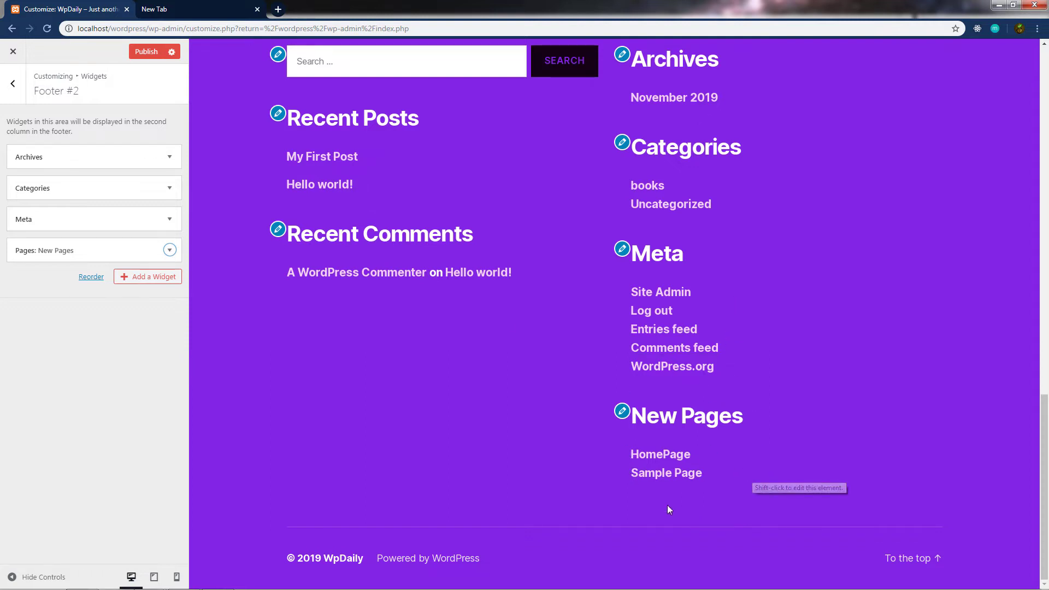
click(13, 84)
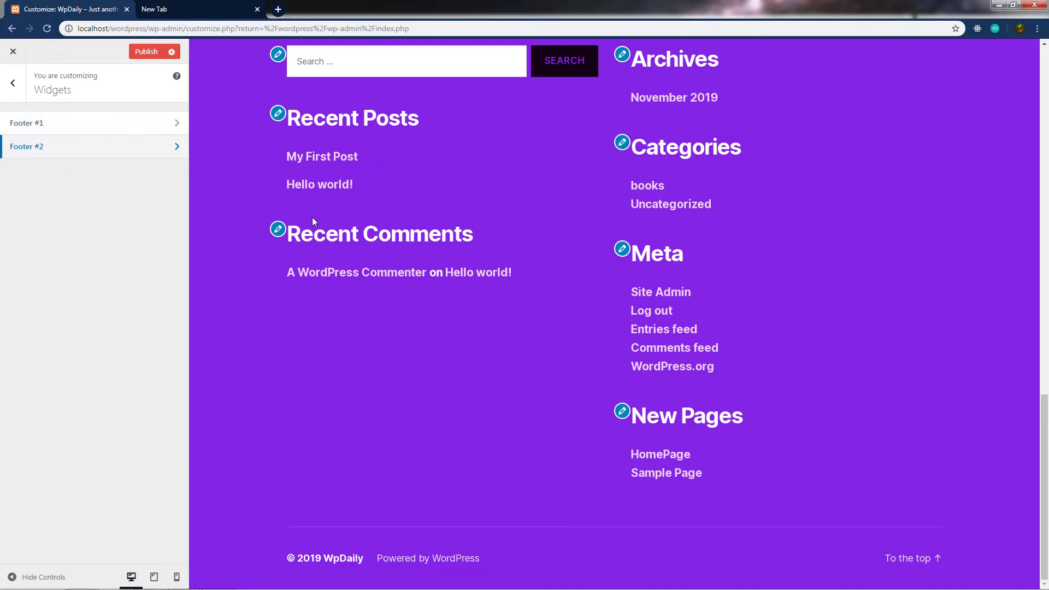
- Set Homepage Settings to 'A static page' with HomePage as the homepage
click(13, 83)
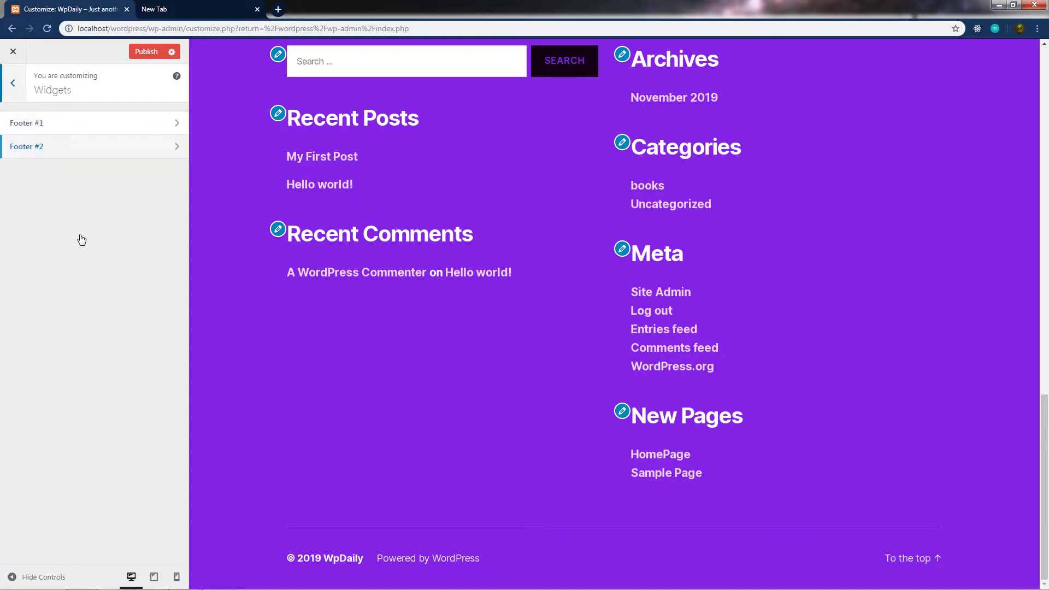
click(90, 335)
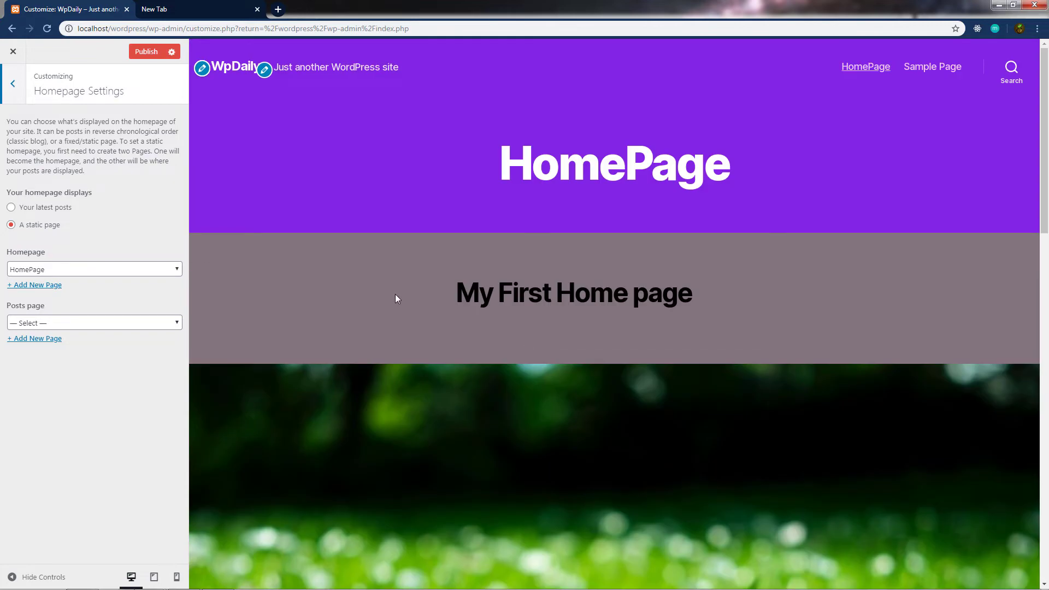
click(11, 210)
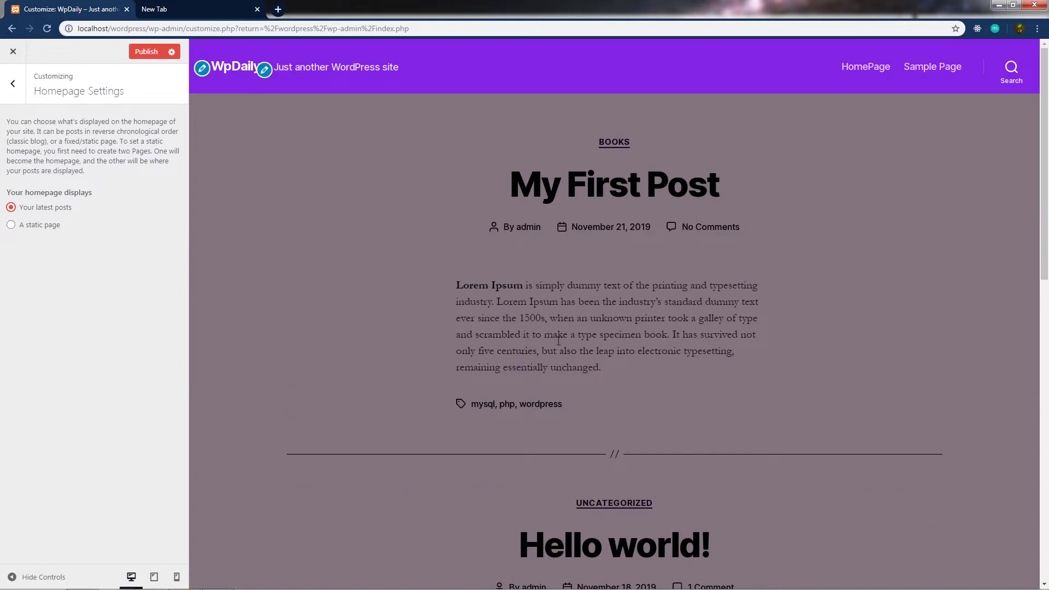
scroll(635, 363, down, 10)
scroll(635, 363, up, 10)
scroll(635, 363, down, 10)
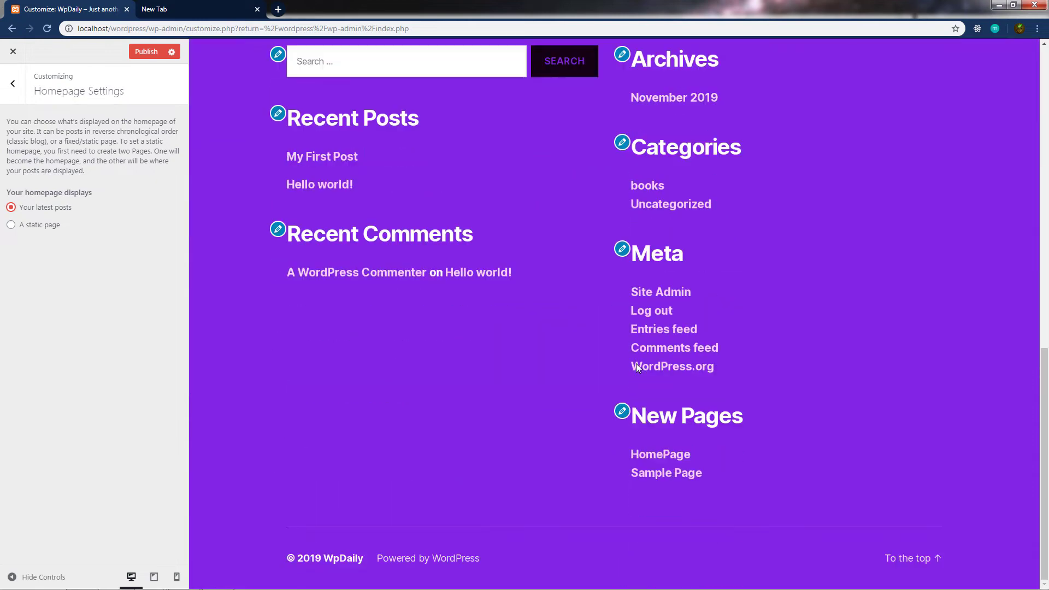
scroll(635, 362, up, 8)
scroll(636, 364, up, 2)
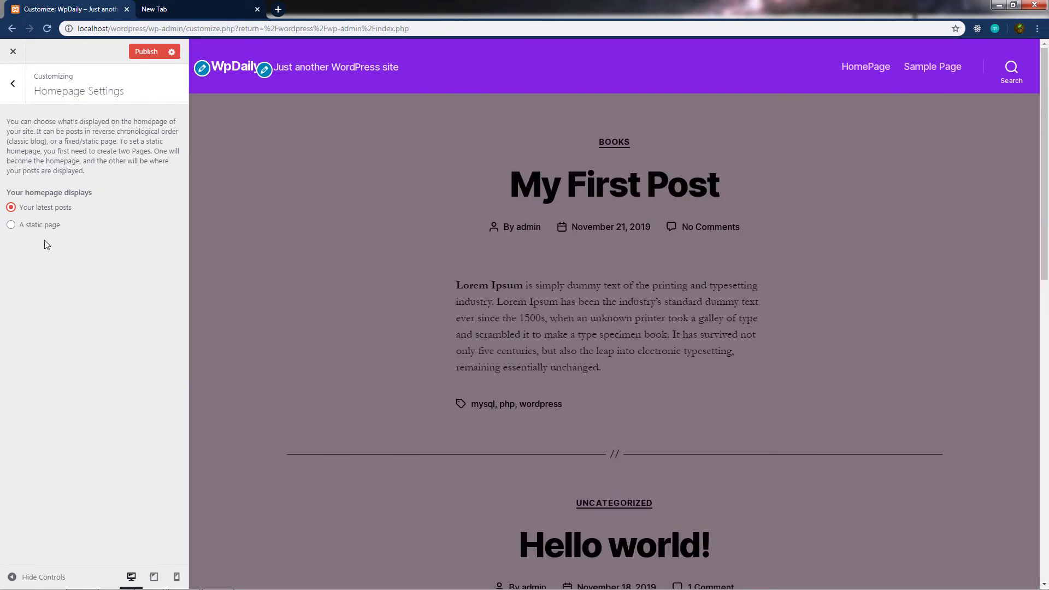
click(11, 224)
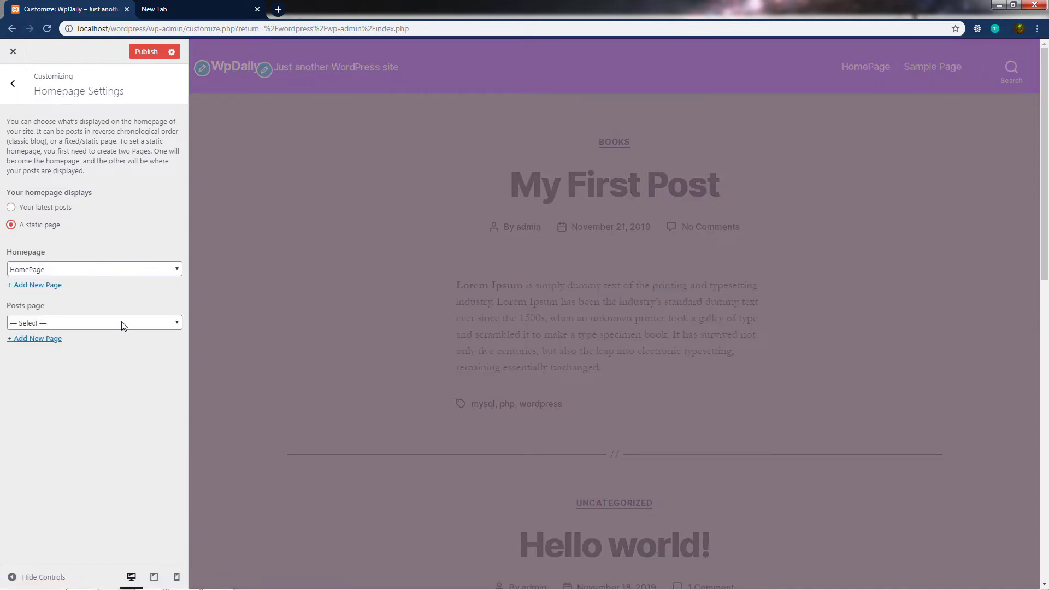
scroll(241, 359, down, 2)
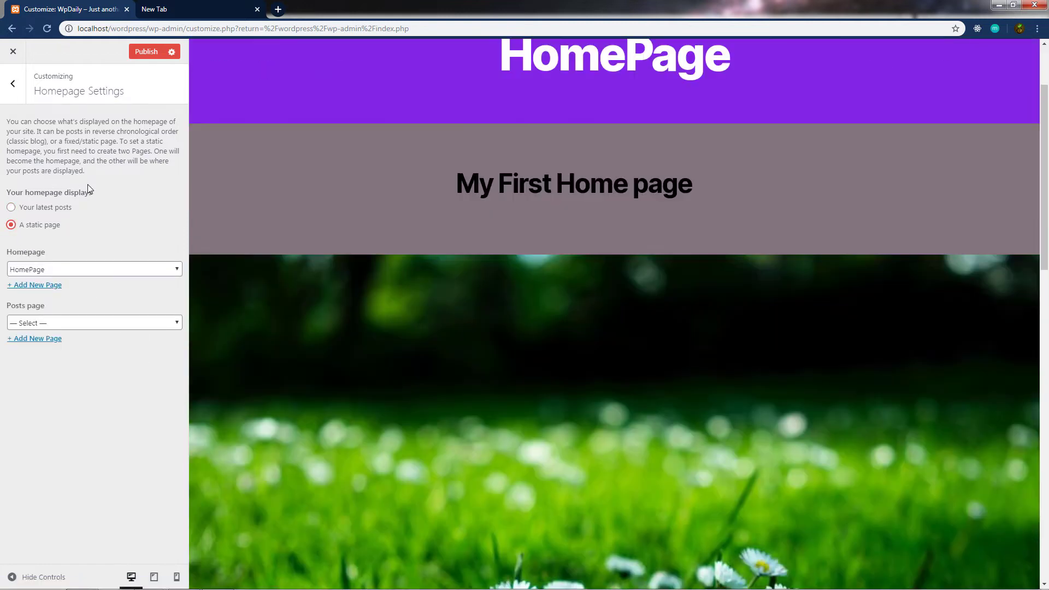
key(Escape)
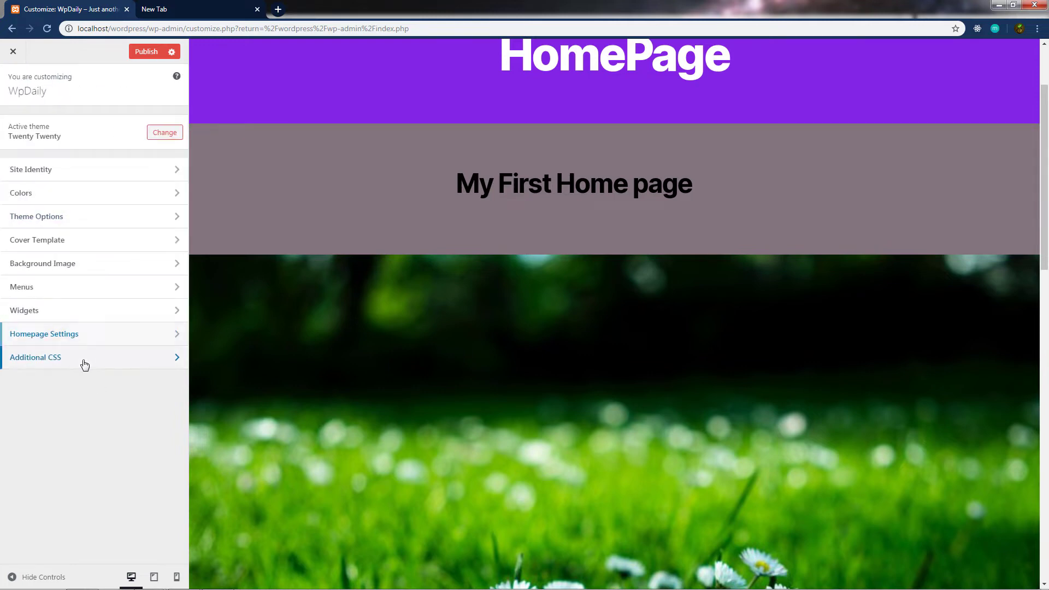
- In Additional CSS, write the rule header{ background:lightblue !important; }
click(85, 363)
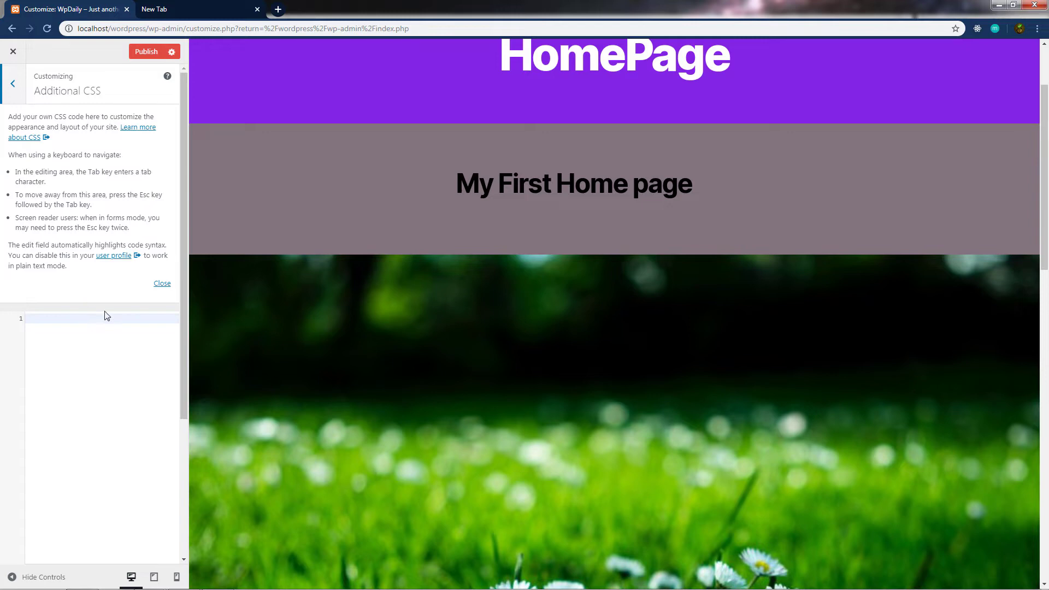
click(103, 347)
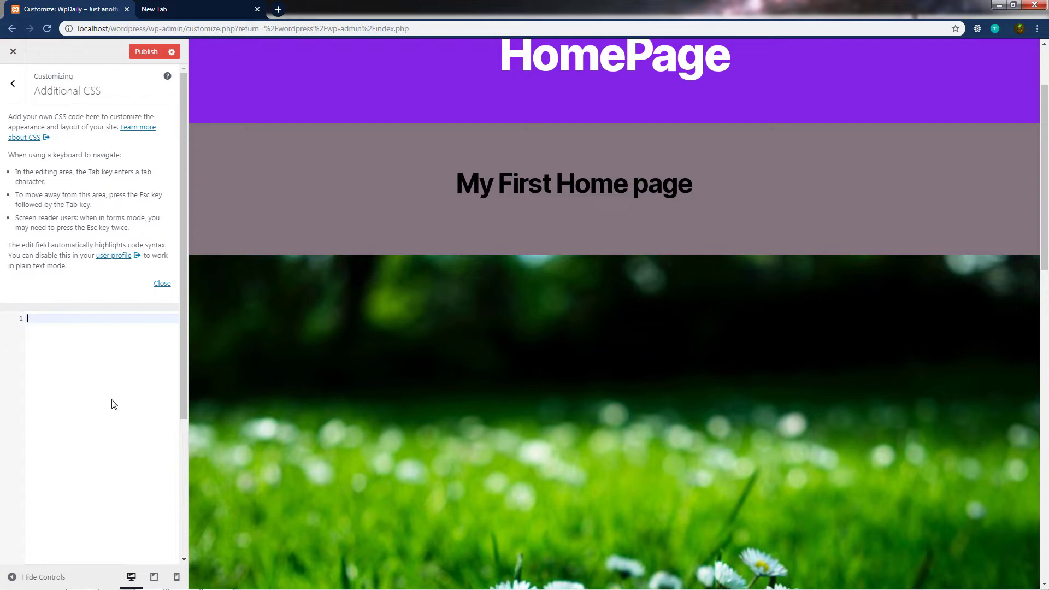
scroll(524, 270, up, 2)
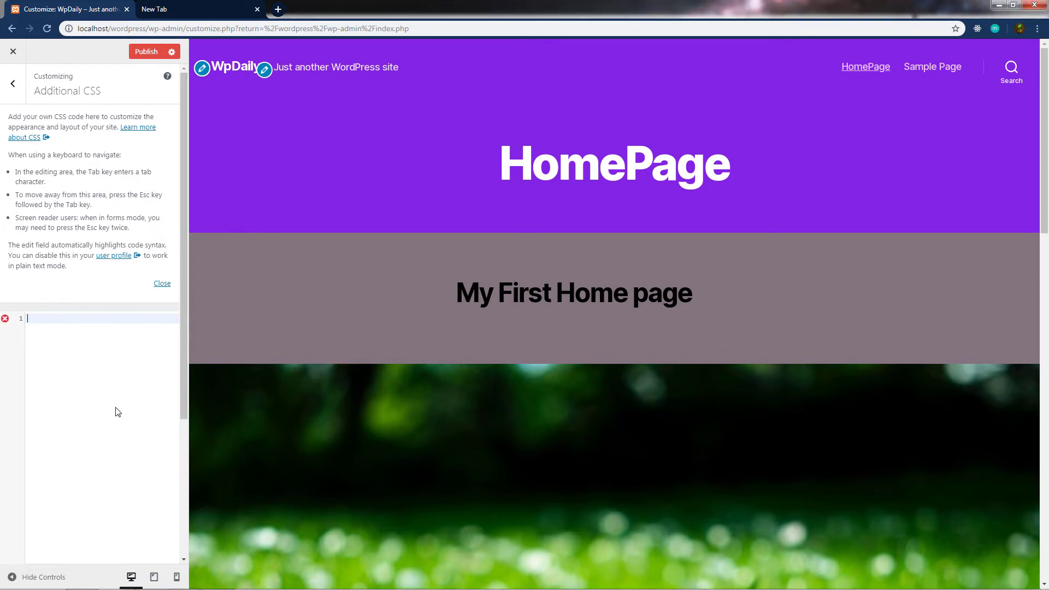
text(header{})
key(Return)
key(Up)
key(End)
key(Return)
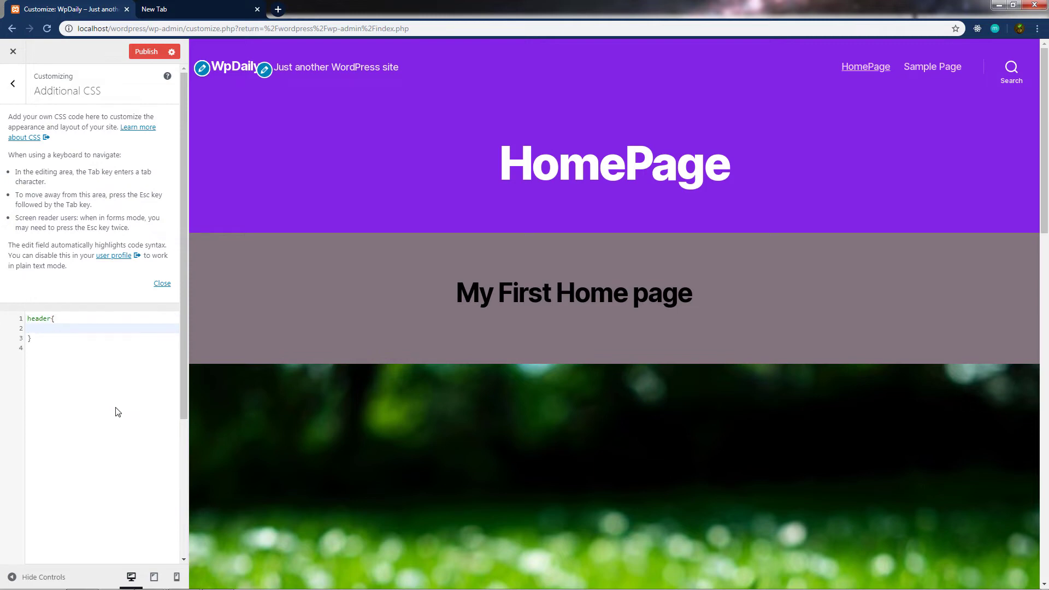
text(background:light)
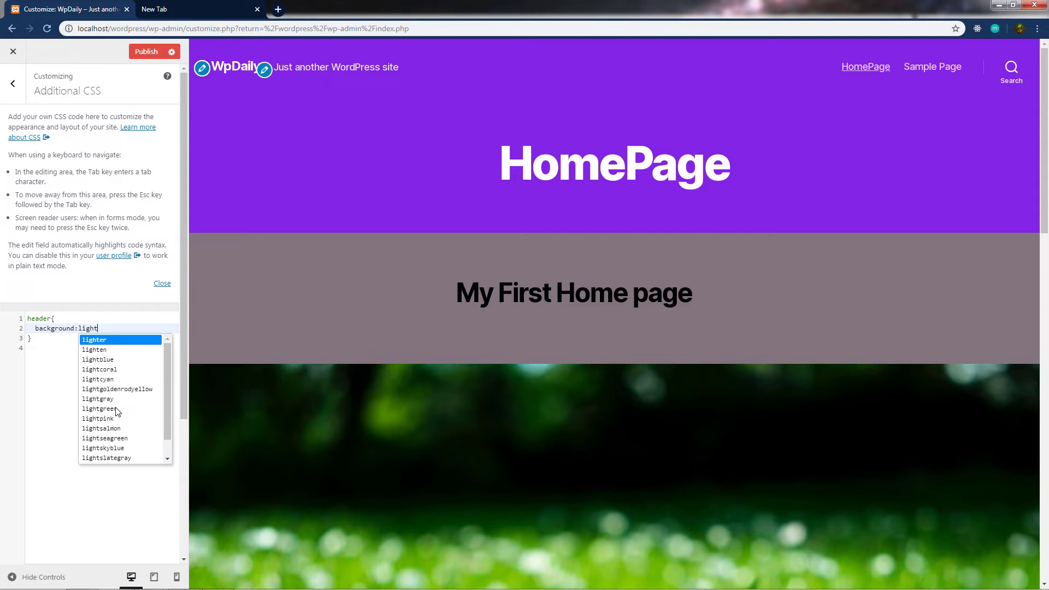
text(blu)
key(Return)
text(;)
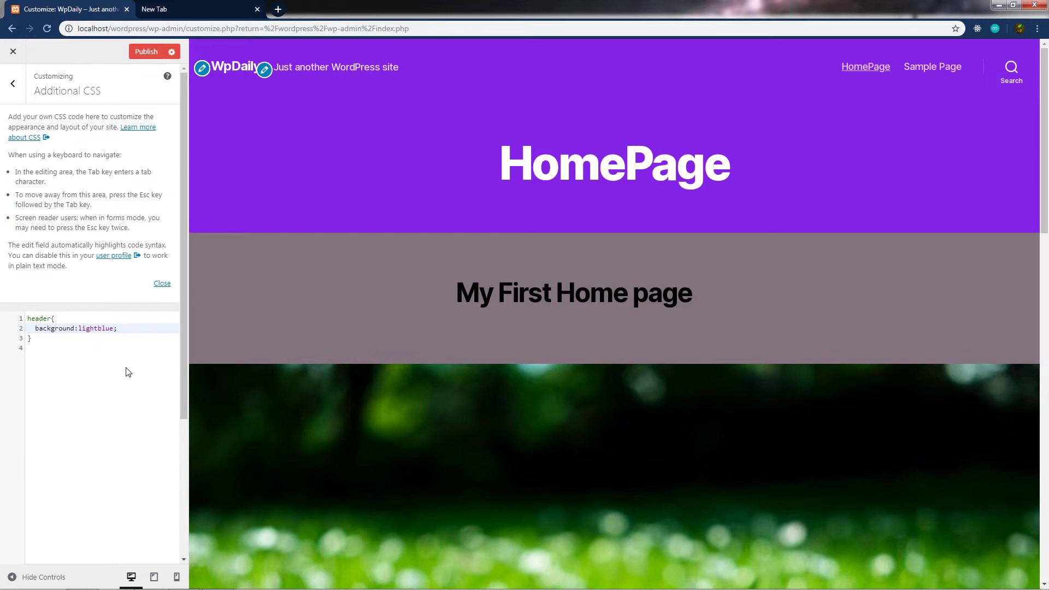
key(Delete)
text(!important)
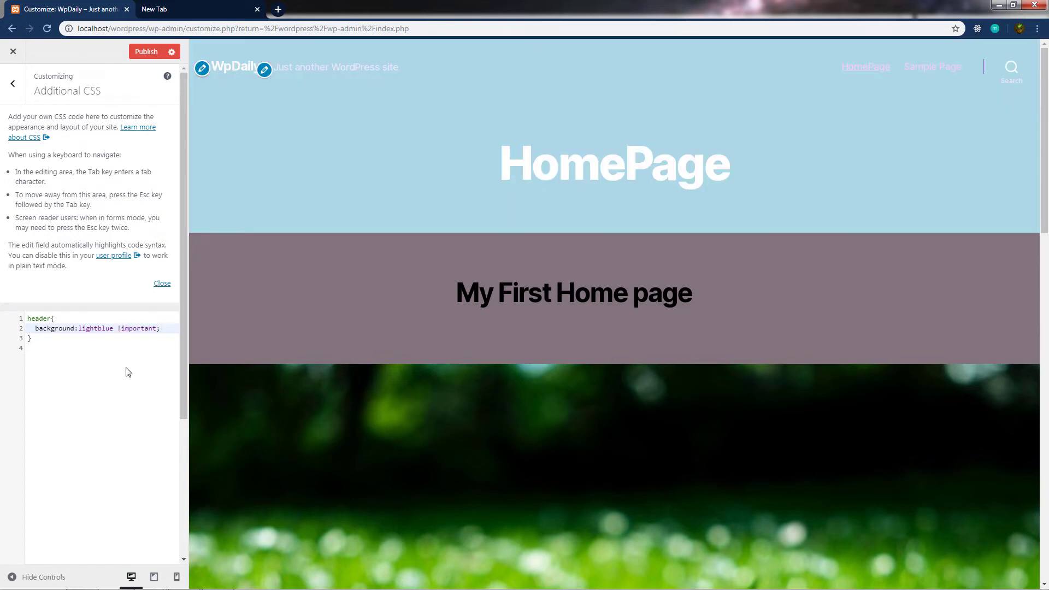
- Review the CSS code and the light blue header in the preview, then return to the main sections
click(34, 353)
key(ctrl+a)
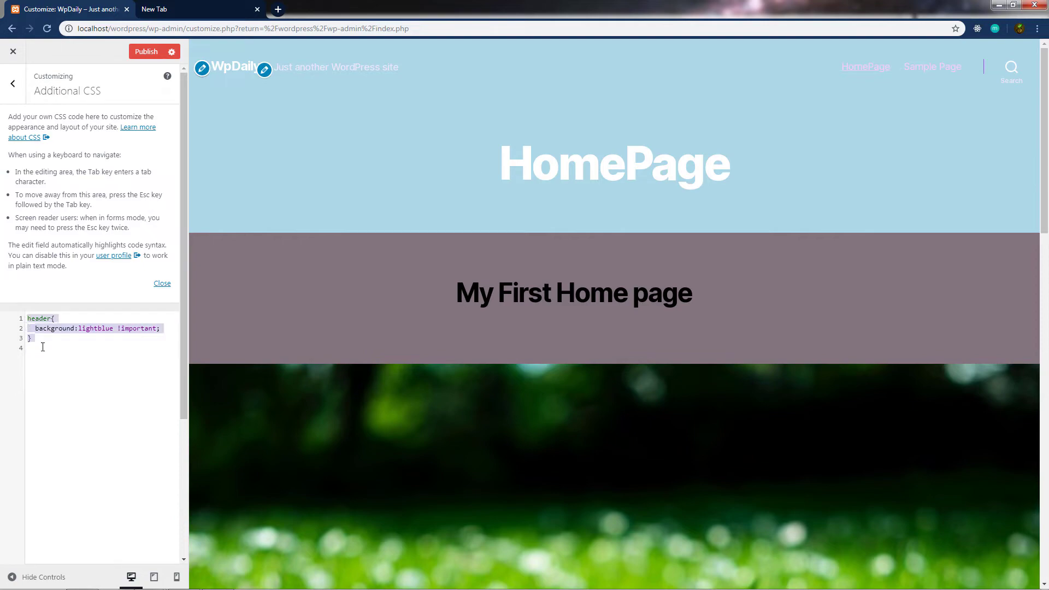
click(95, 379)
scroll(556, 285, down, 7)
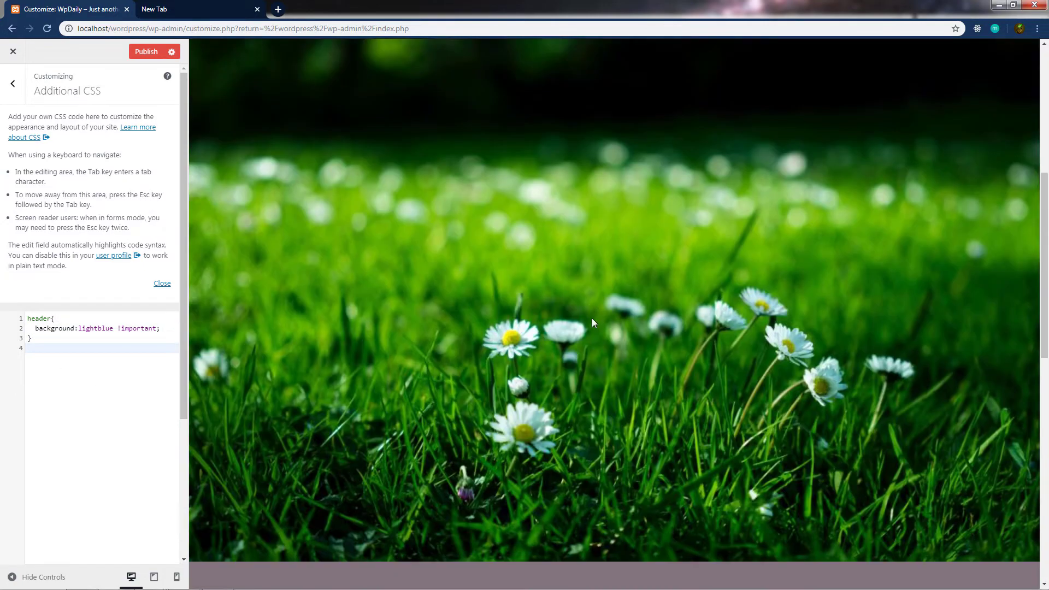
scroll(592, 319, down, 10)
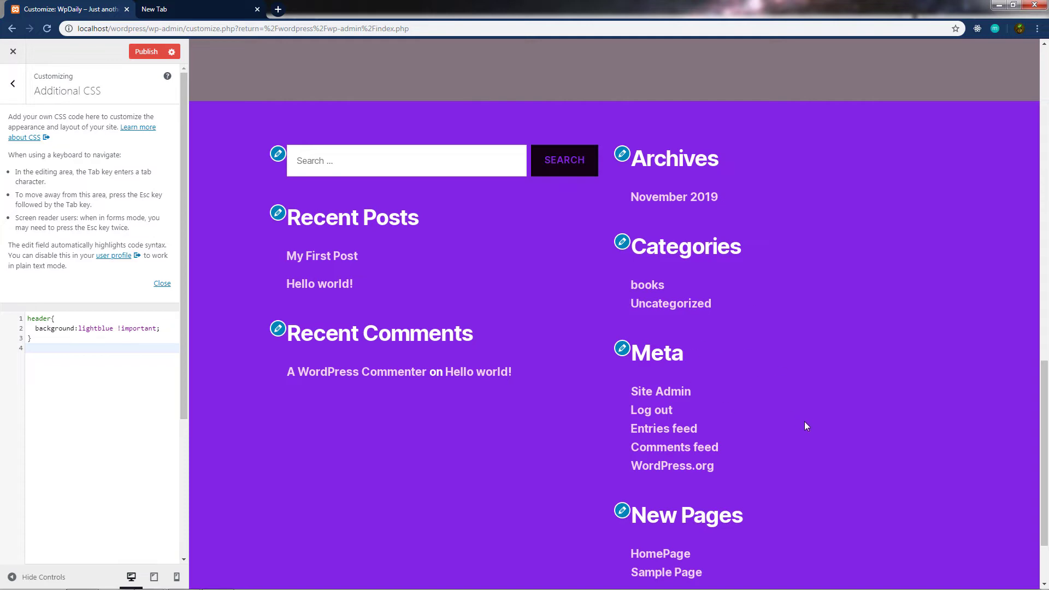
scroll(804, 422, down, 3)
scroll(729, 504, up, 15)
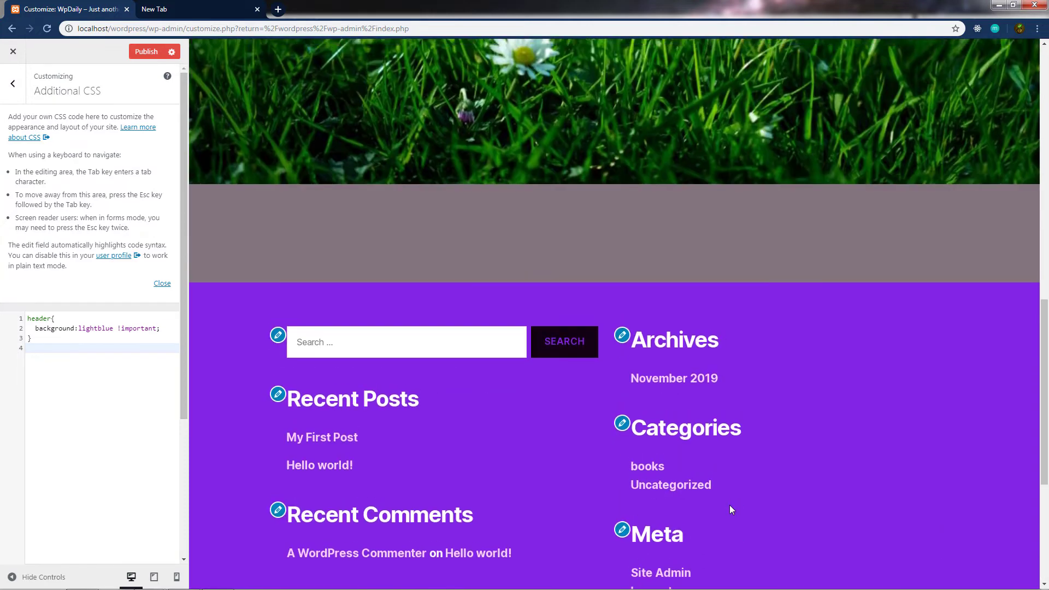
scroll(621, 408, up, 2)
key(Escape)
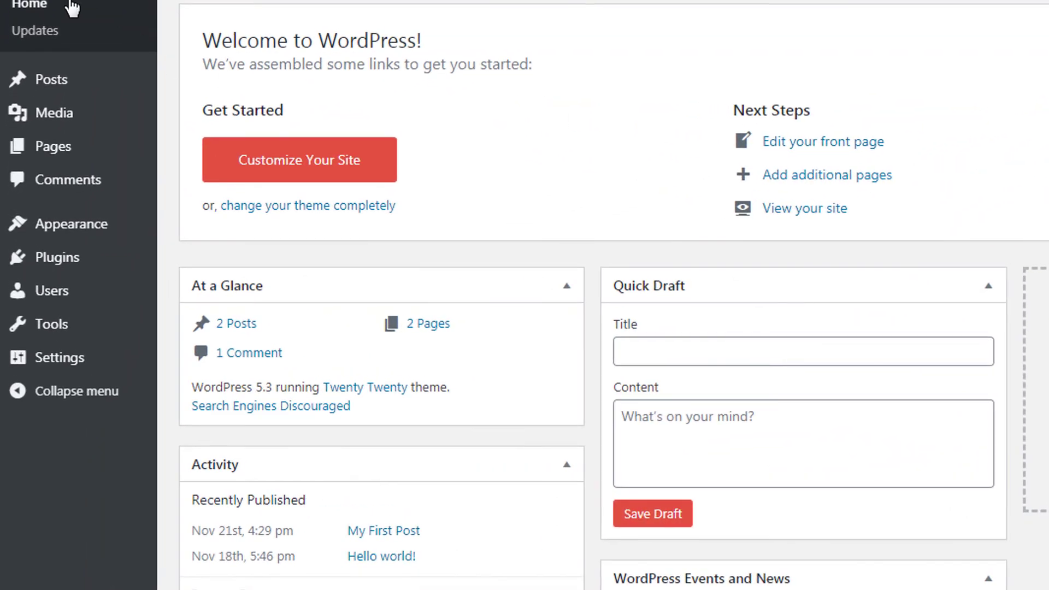
- Bring up the Appearance submenu in the admin sidebar
mouse_move(101, 238)
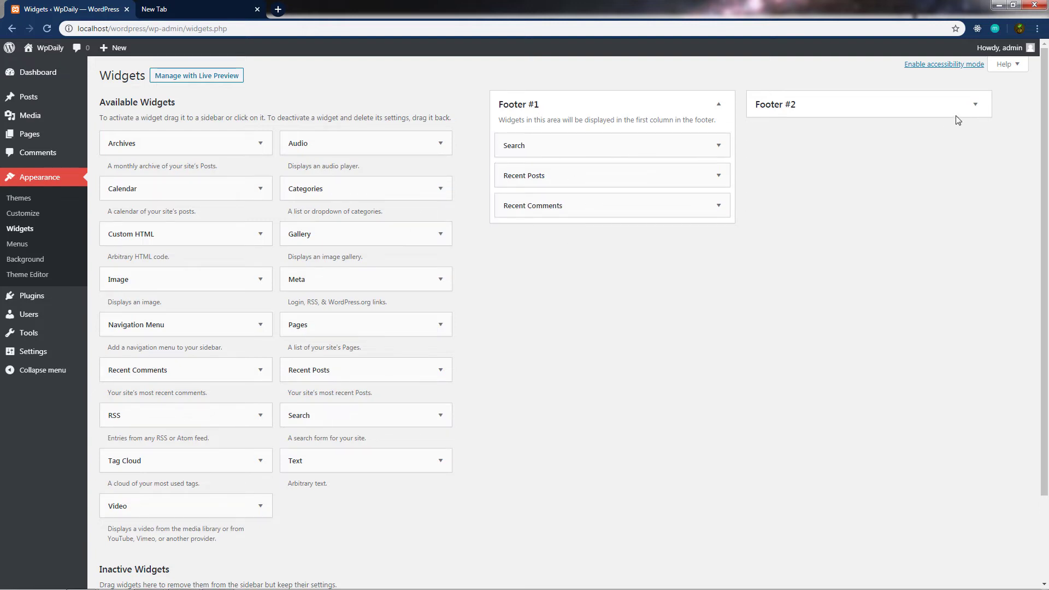
- Expand Footer #2 on the Widgets screen to reveal its Archives, Categories and Meta widgets
click(975, 105)
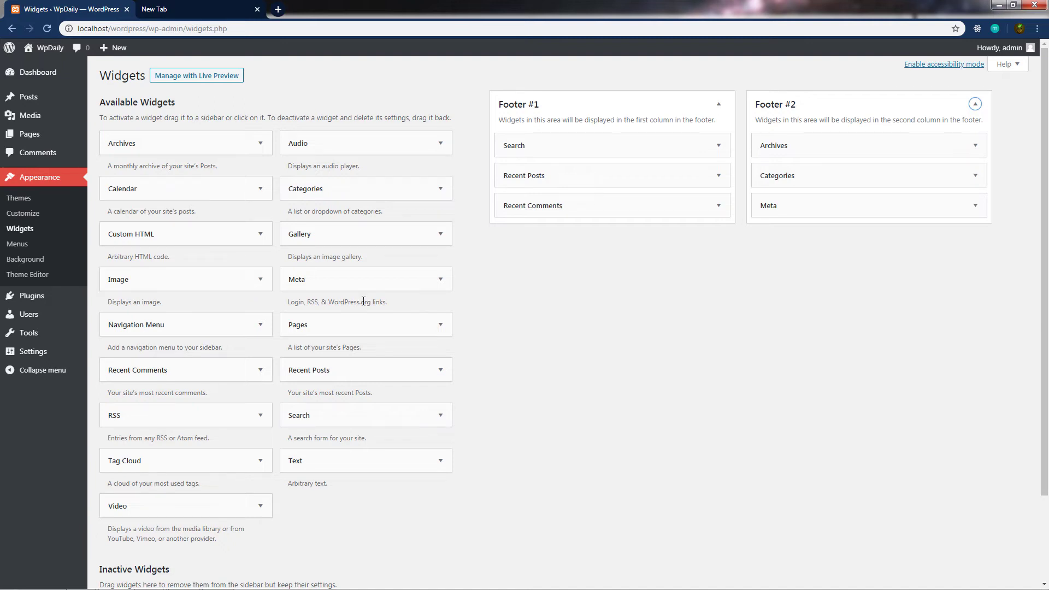
click(630, 298)
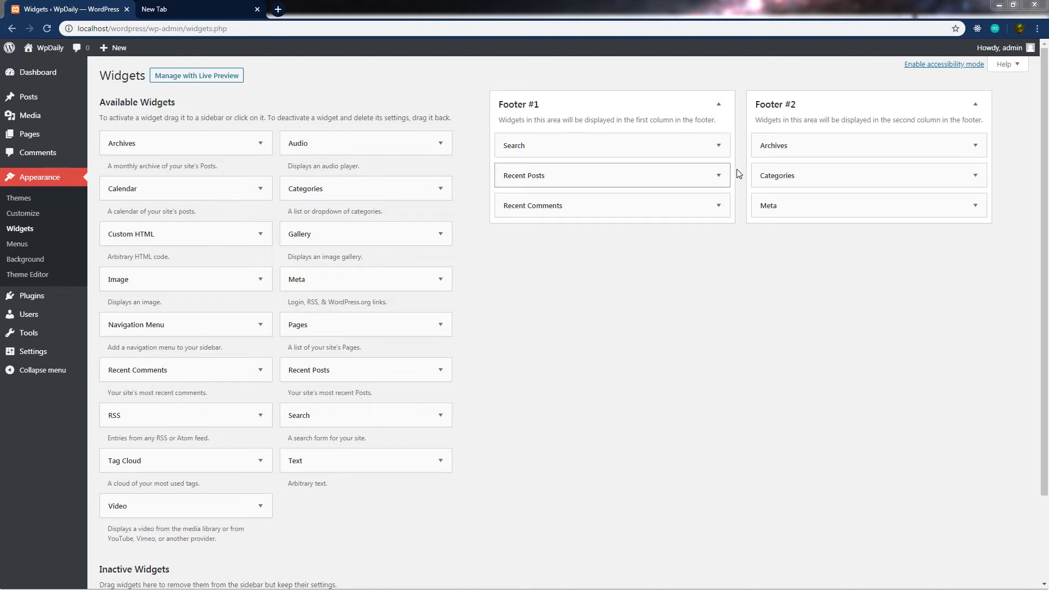
click(718, 145)
click(537, 205)
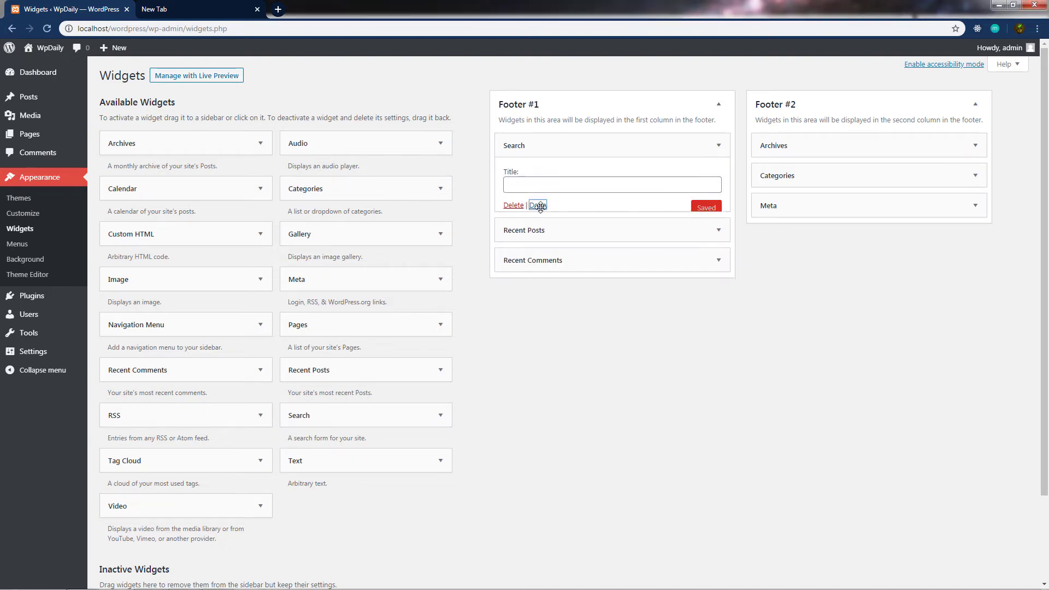
click(717, 175)
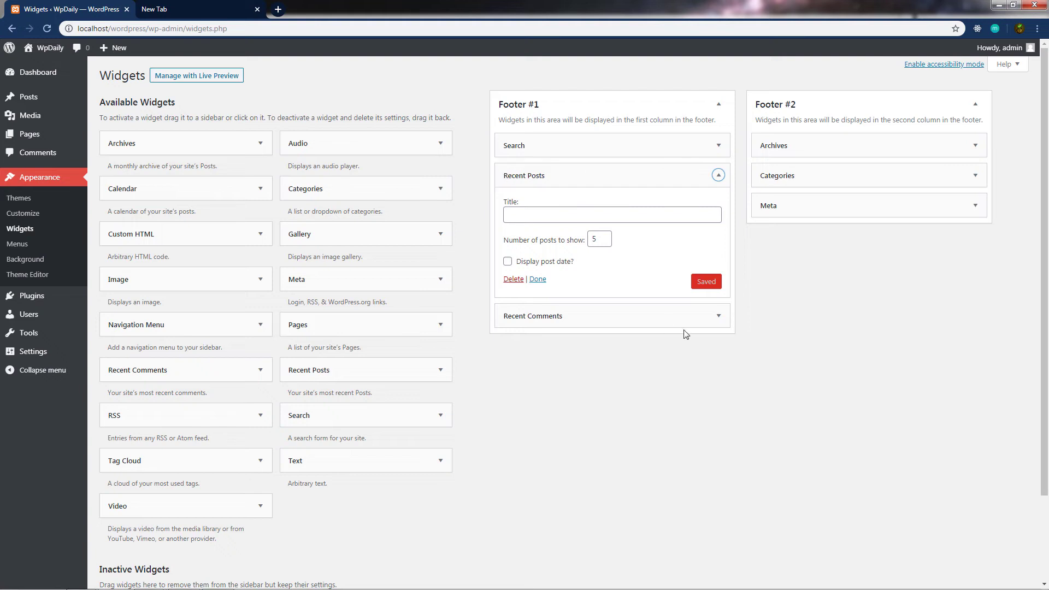
click(681, 315)
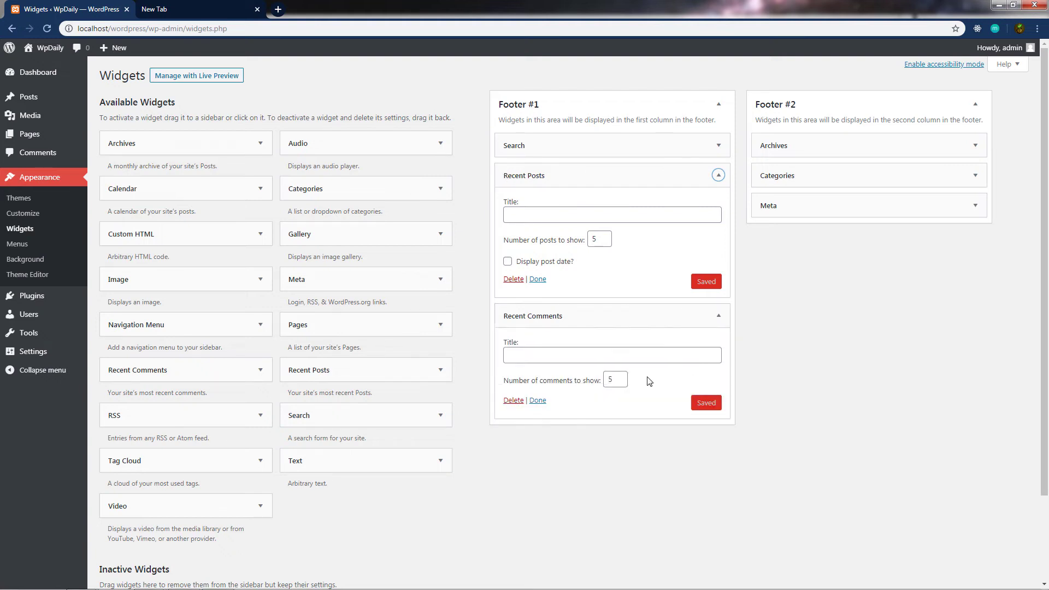
click(543, 401)
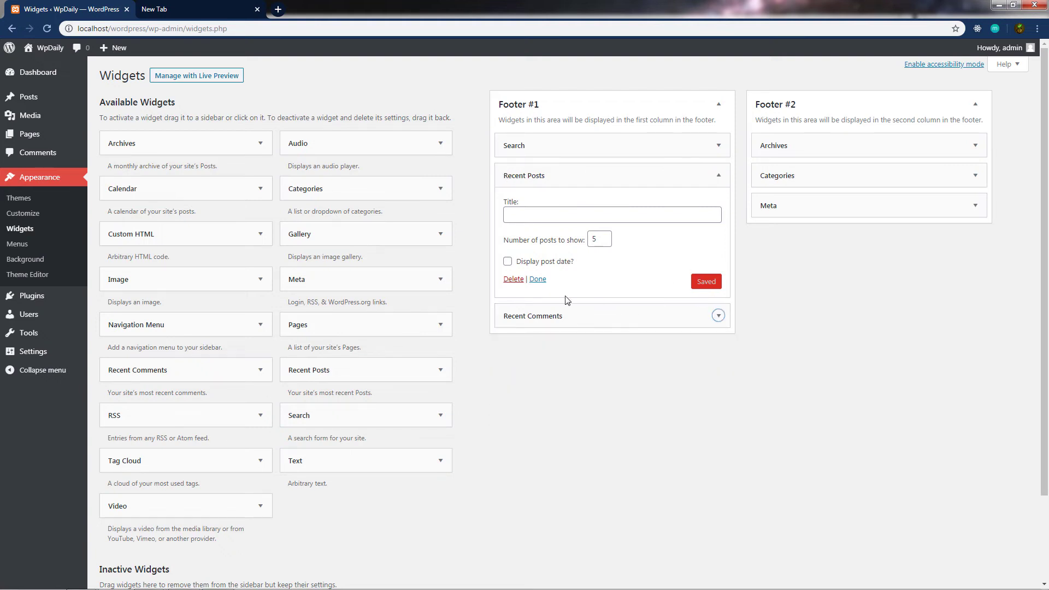
click(538, 279)
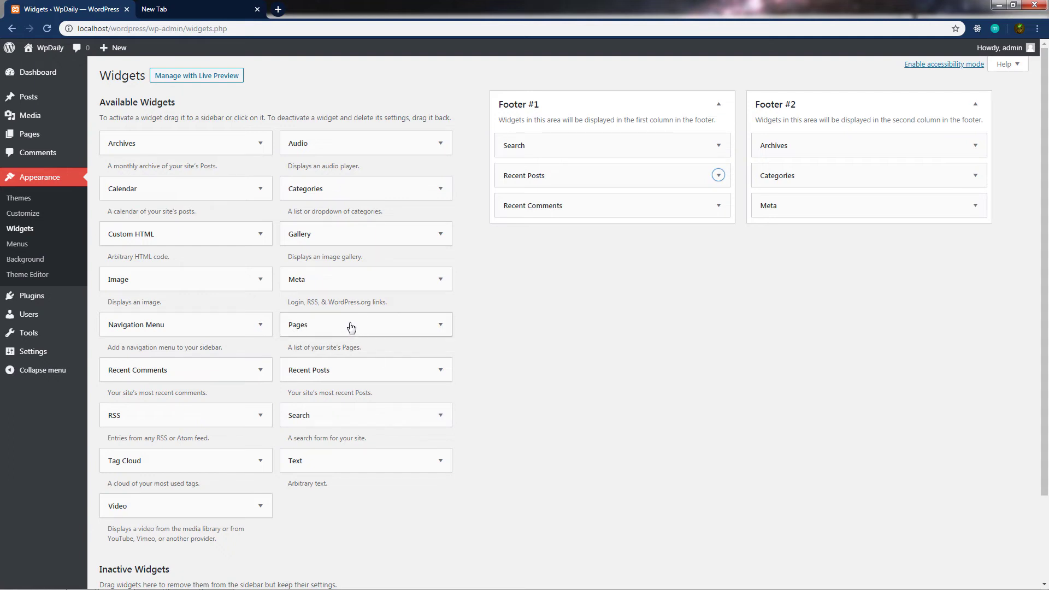
- Add a Pages widget titled 'Pages' to Footer #1, sorted by page title, and save it
drag(351, 327, 566, 240)
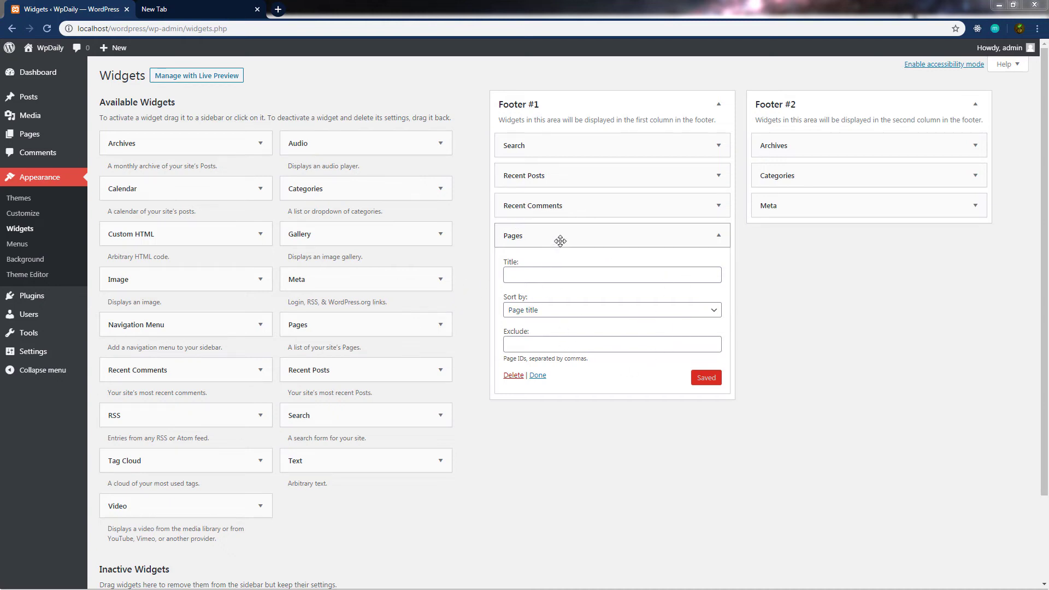
click(550, 278)
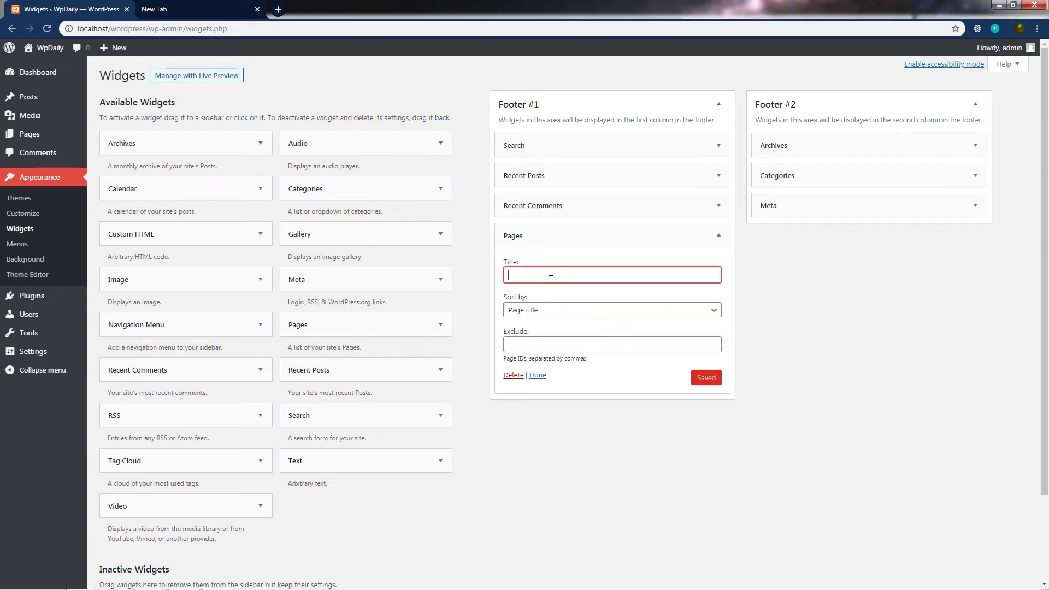
text(Pages)
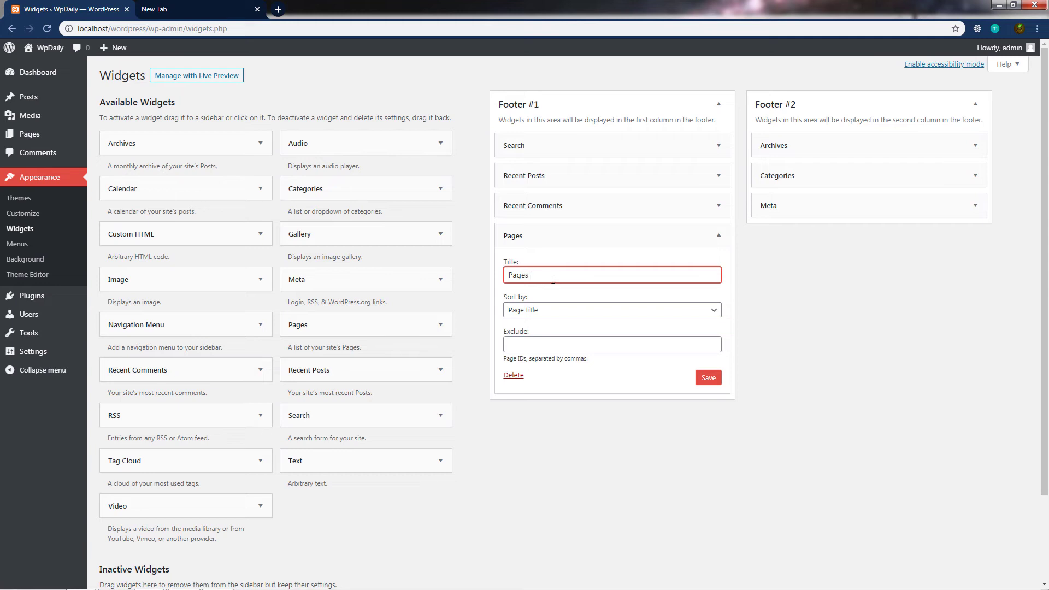
click(510, 293)
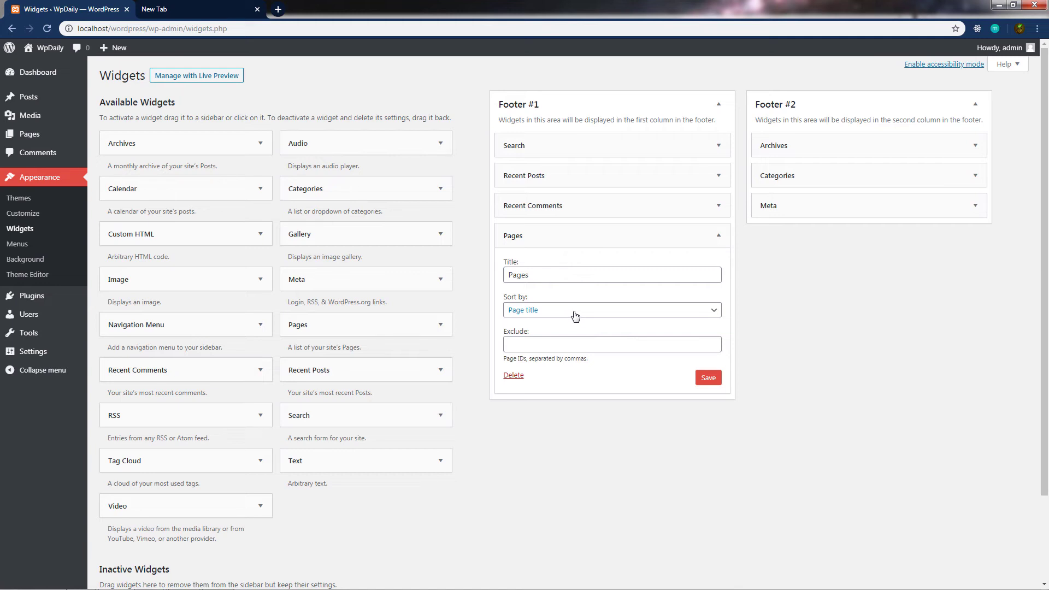
click(574, 313)
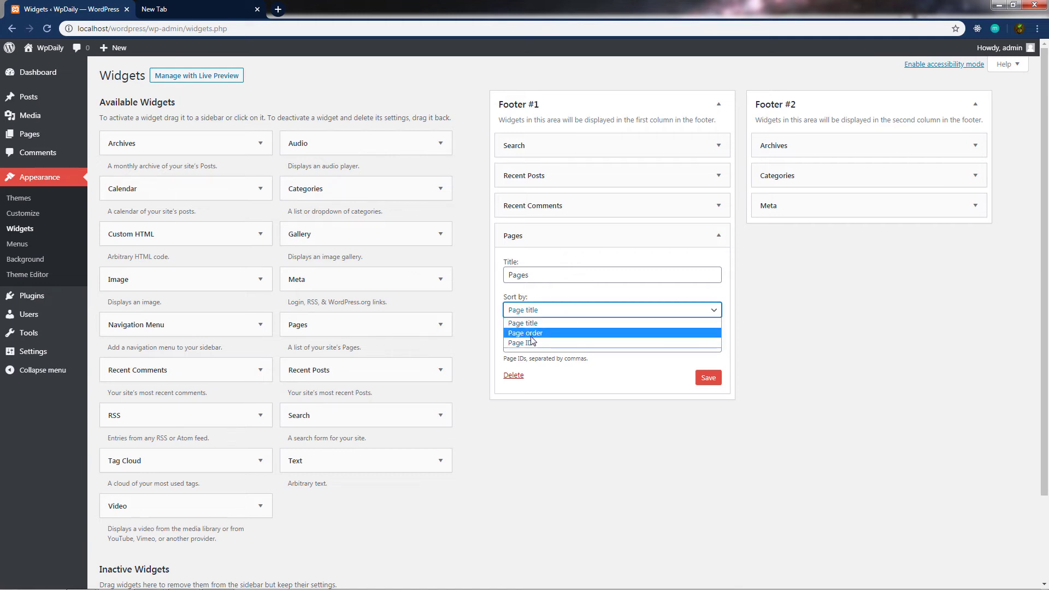
click(718, 388)
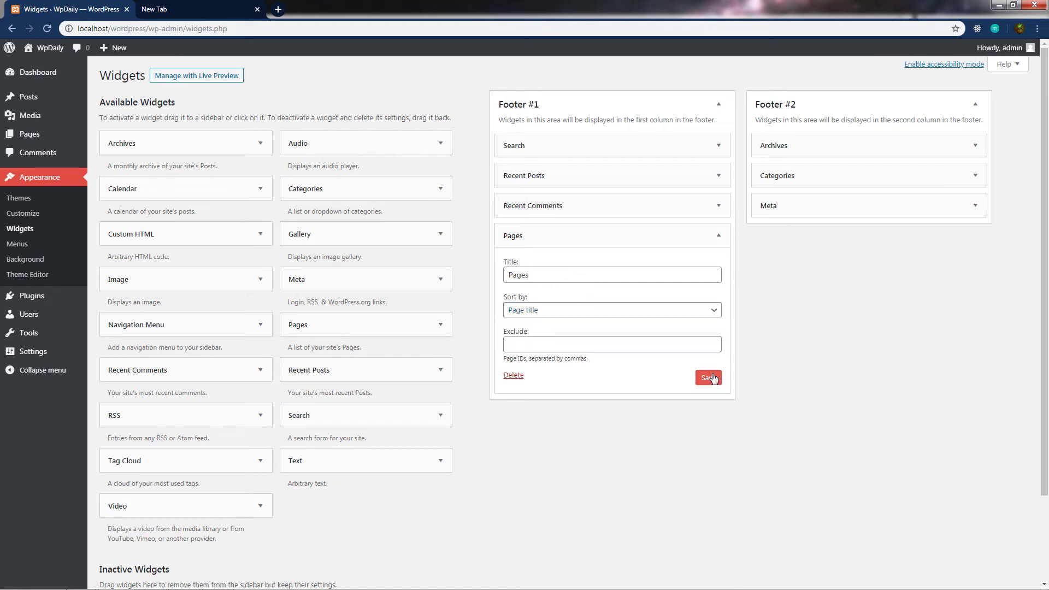
click(709, 377)
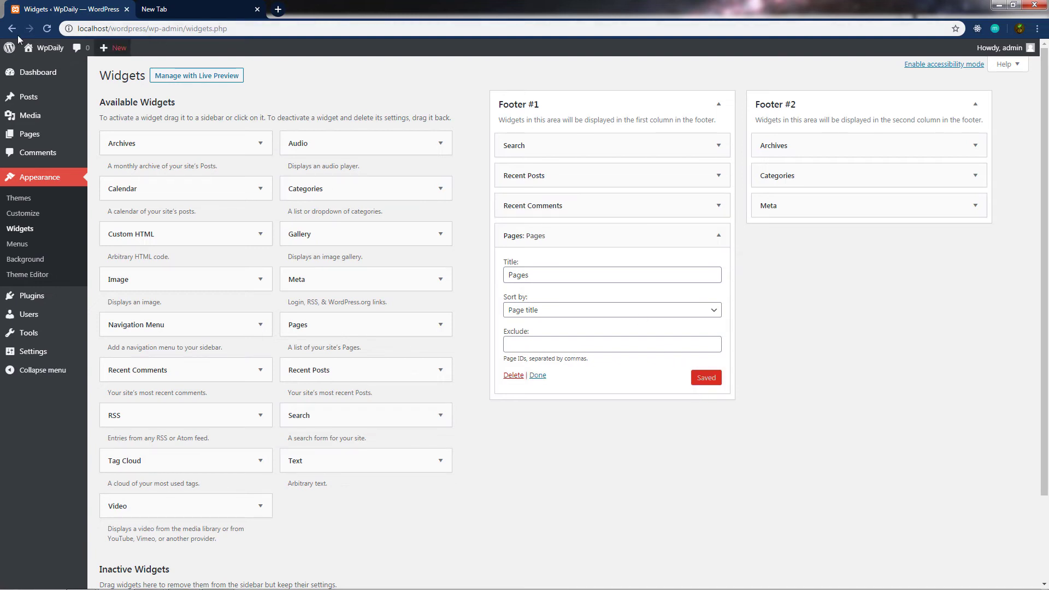
- Open the WpDaily live site in a second tab and scroll down to its footer widgets
mouse_move(50, 51)
middle_click(58, 75)
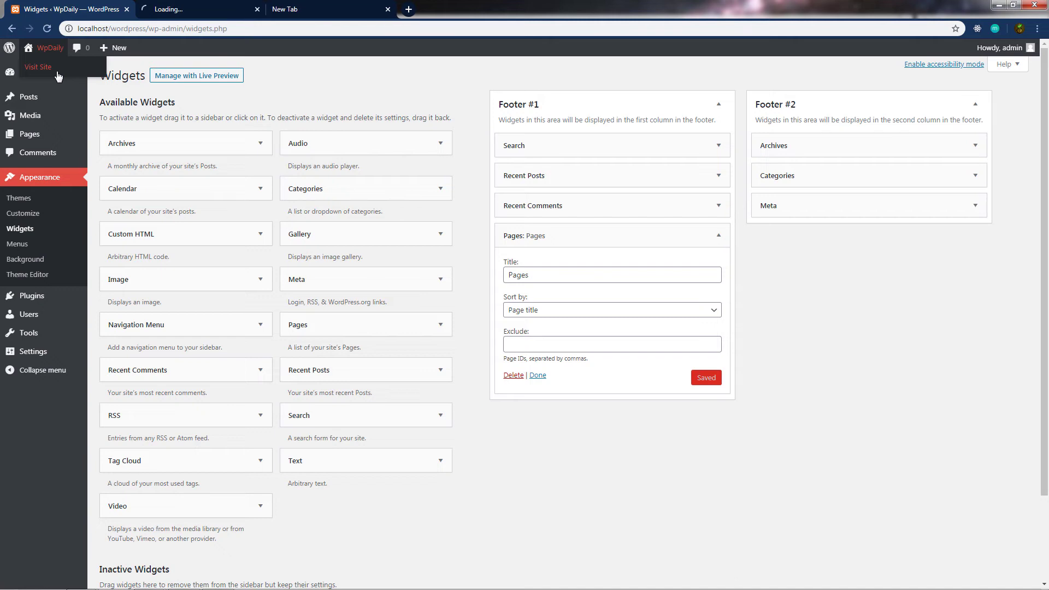
click(224, 13)
click(385, 11)
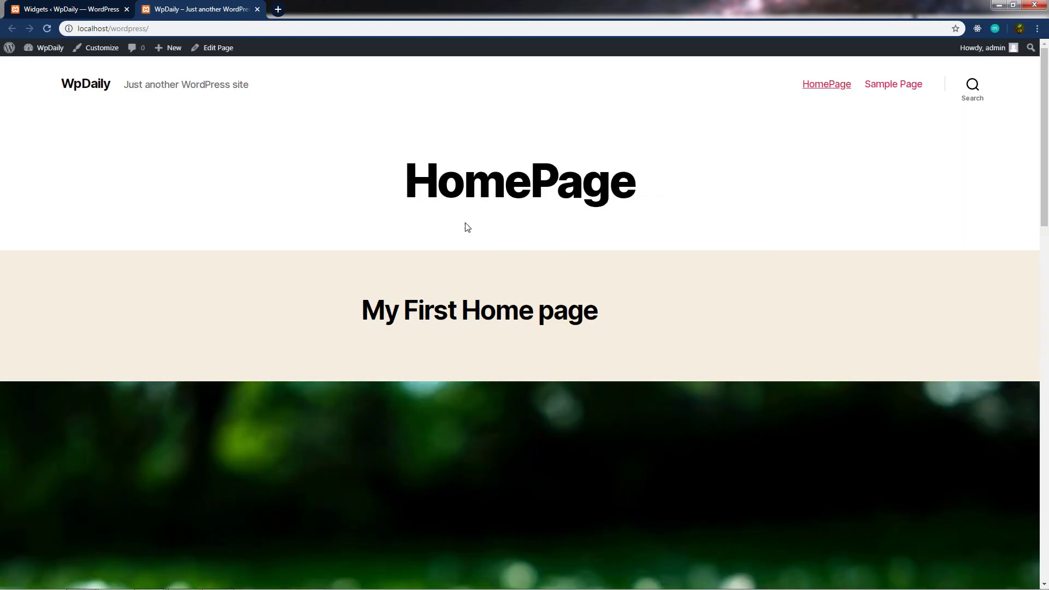
scroll(463, 225, down, 10)
scroll(482, 243, down, 4)
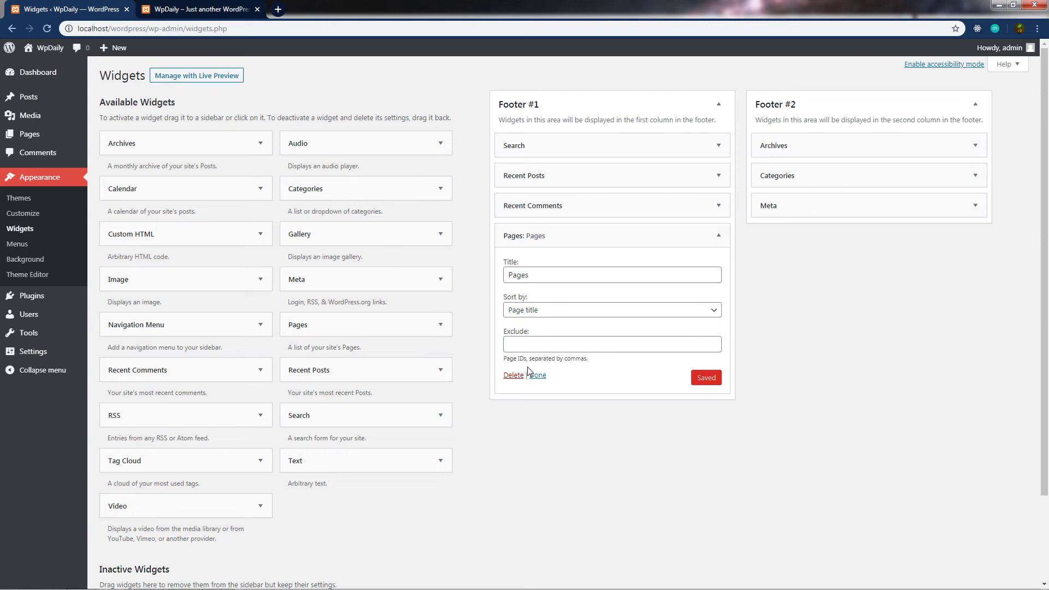
- Retitle the Footer #1 Pages widget 'All Pages', save, and reload the live site to confirm
click(559, 274)
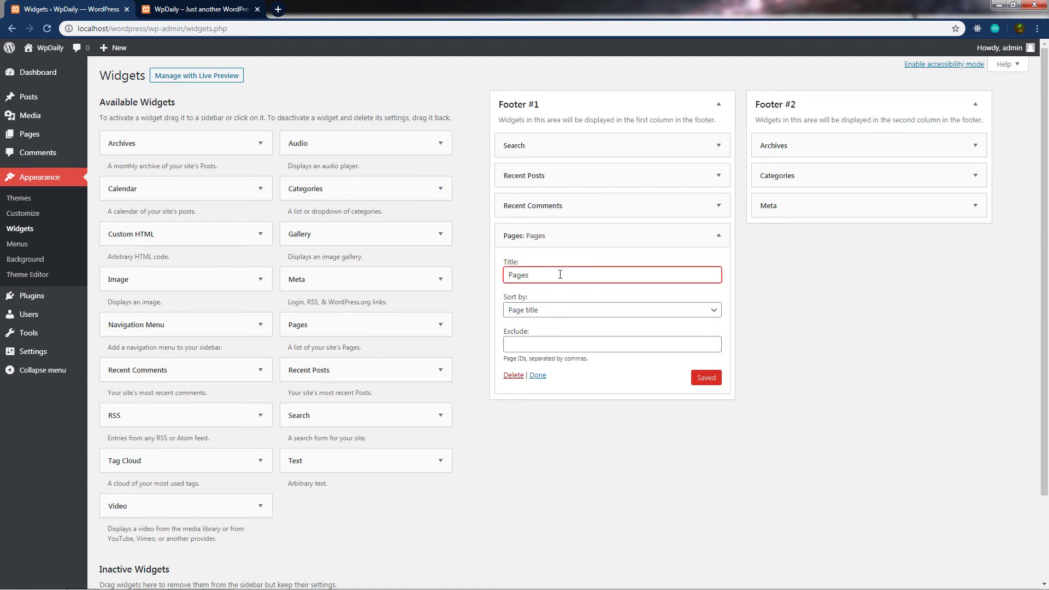
key(Home)
text(All)
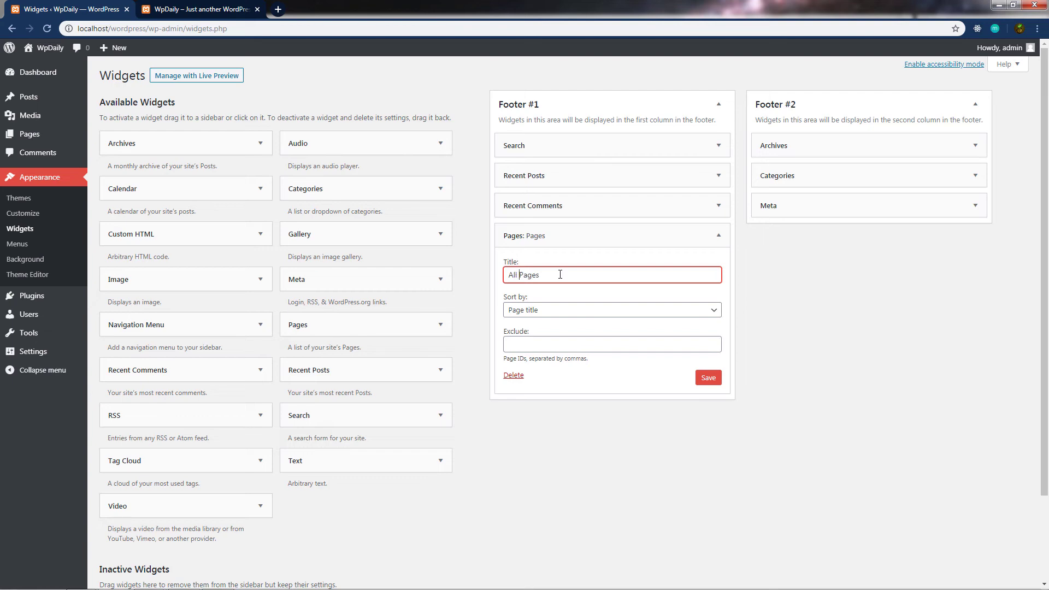
click(708, 377)
key(ctrl+Tab)
key(F5)
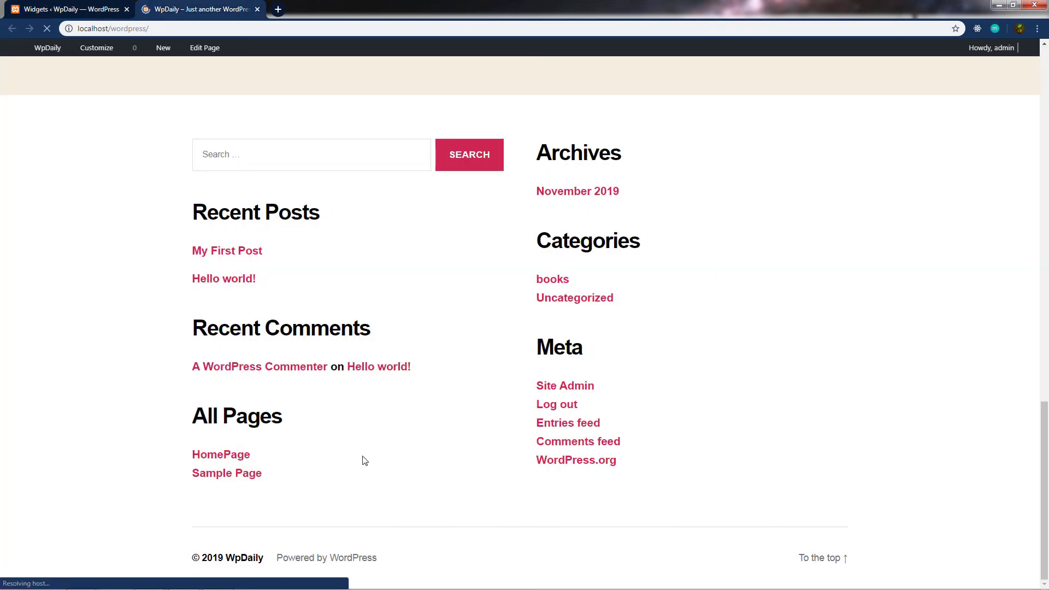
key(ctrl+Tab)
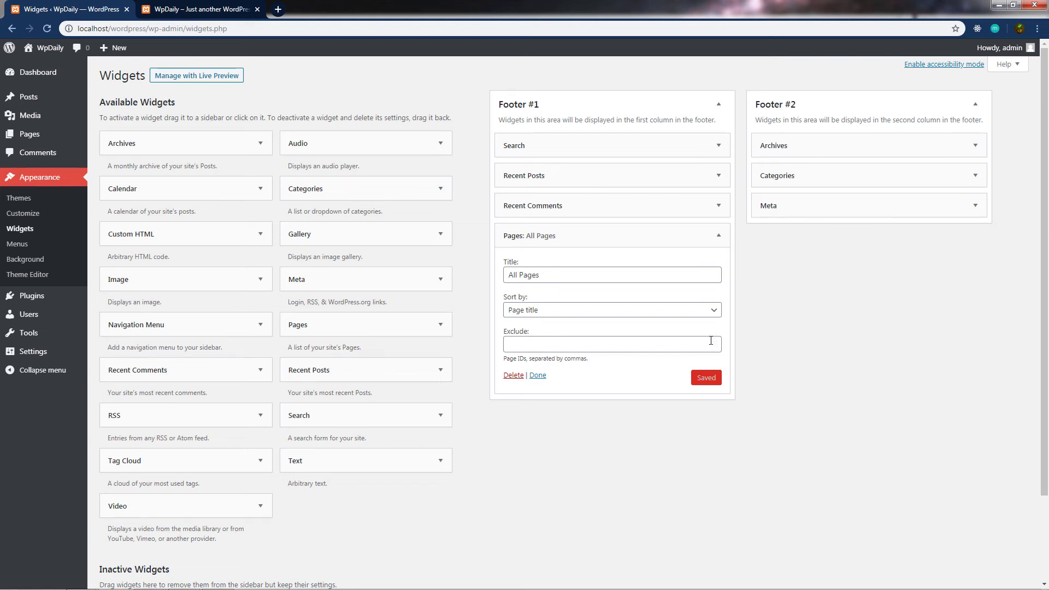
click(717, 235)
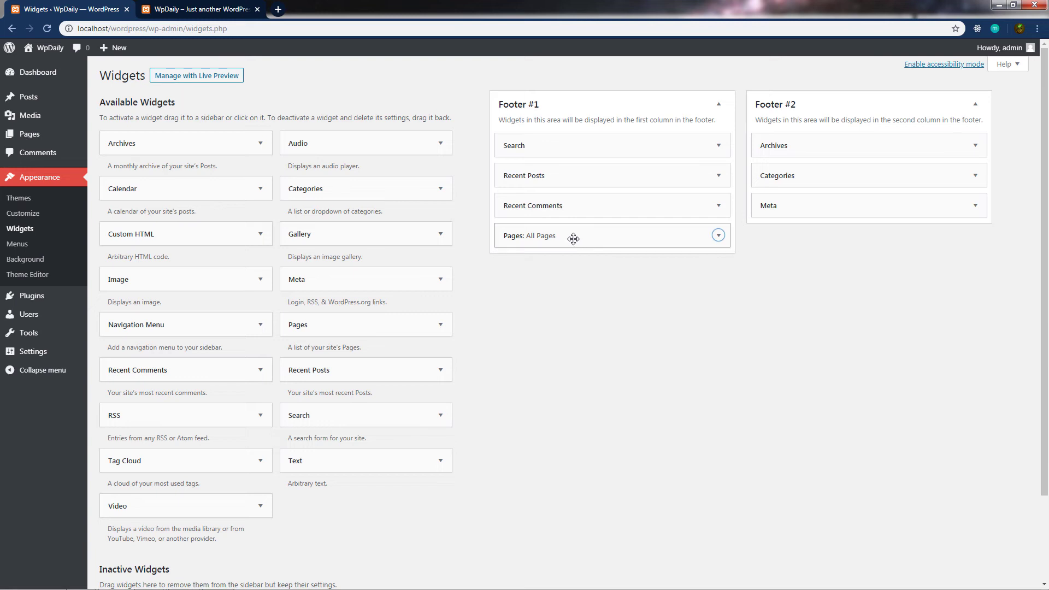
- Drag the All Pages widget into Footer #2 below Meta and reload the live site to check
drag(572, 239, 825, 309)
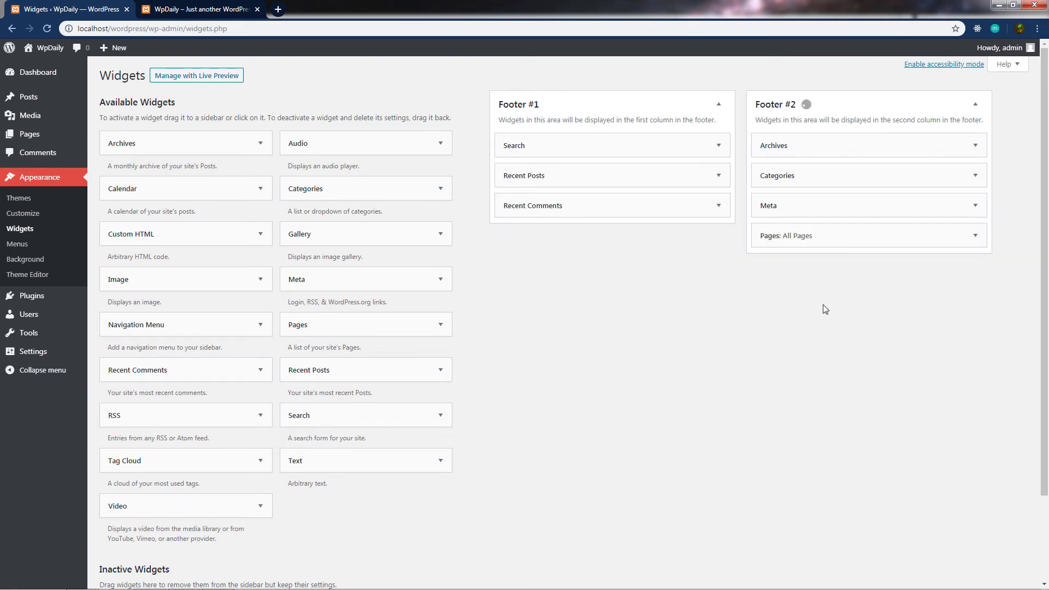
click(186, 10)
key(F5)
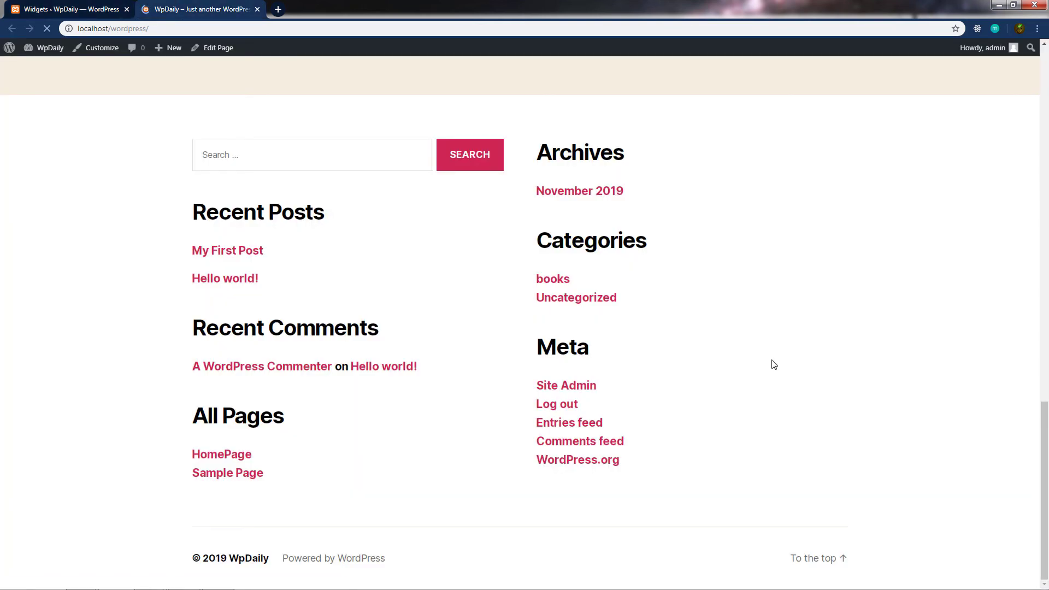
scroll(756, 426, down, 2)
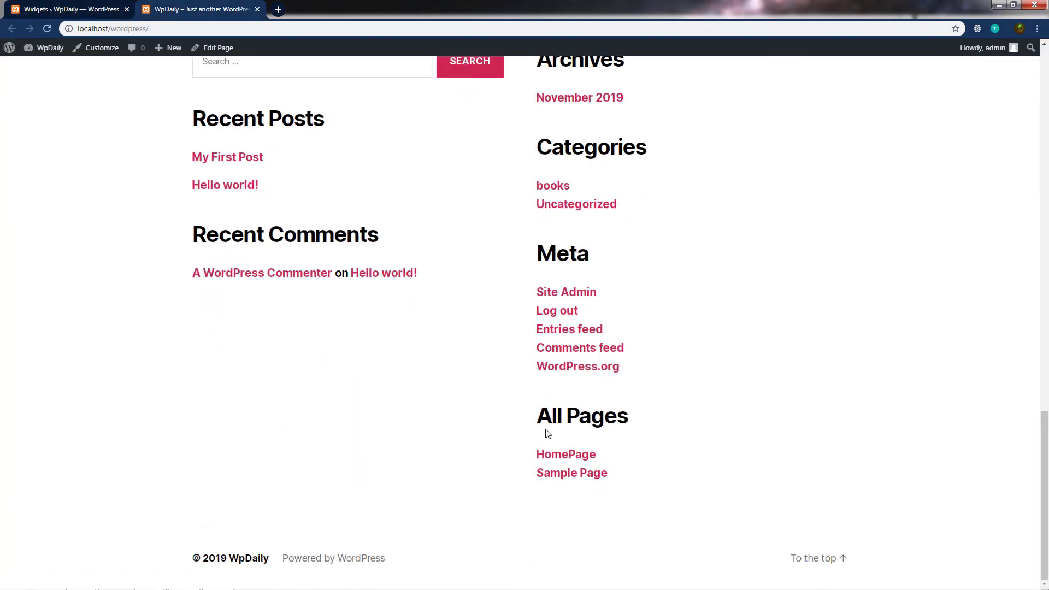
scroll(547, 433, up, 1)
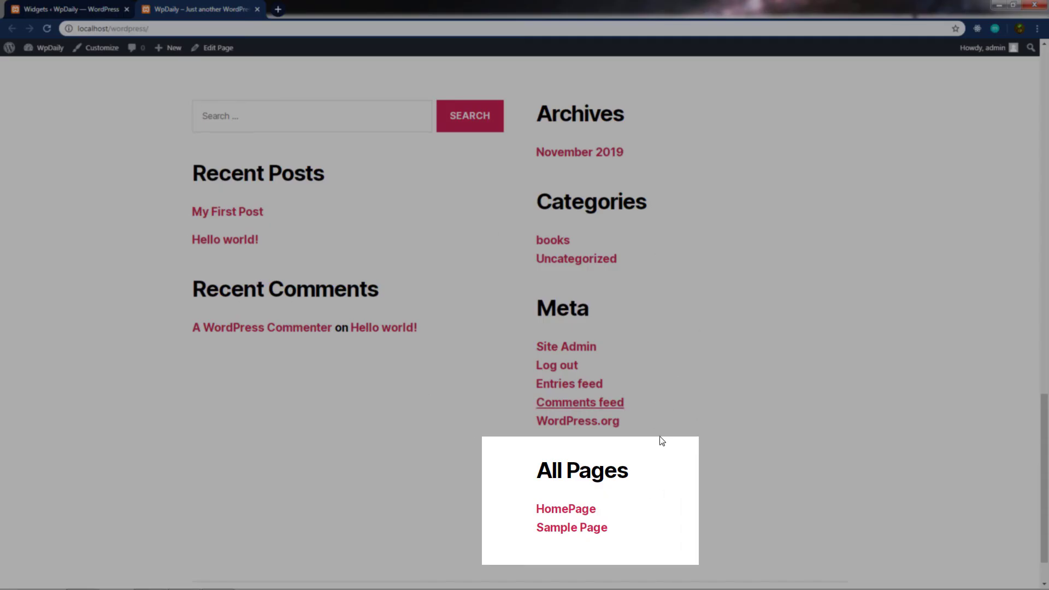
key(ctrl+shift+Tab)
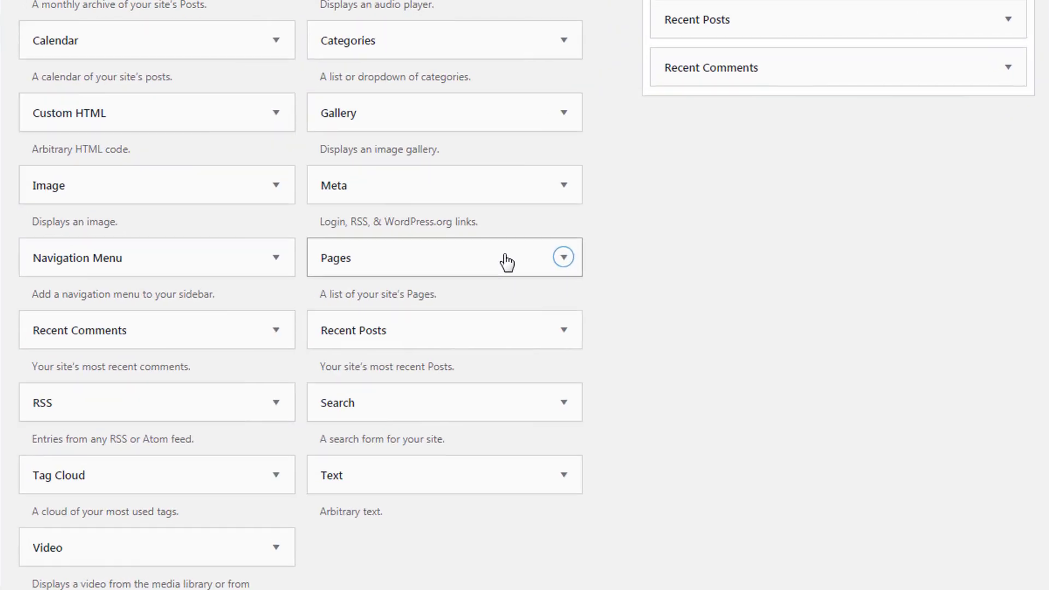
click(420, 328)
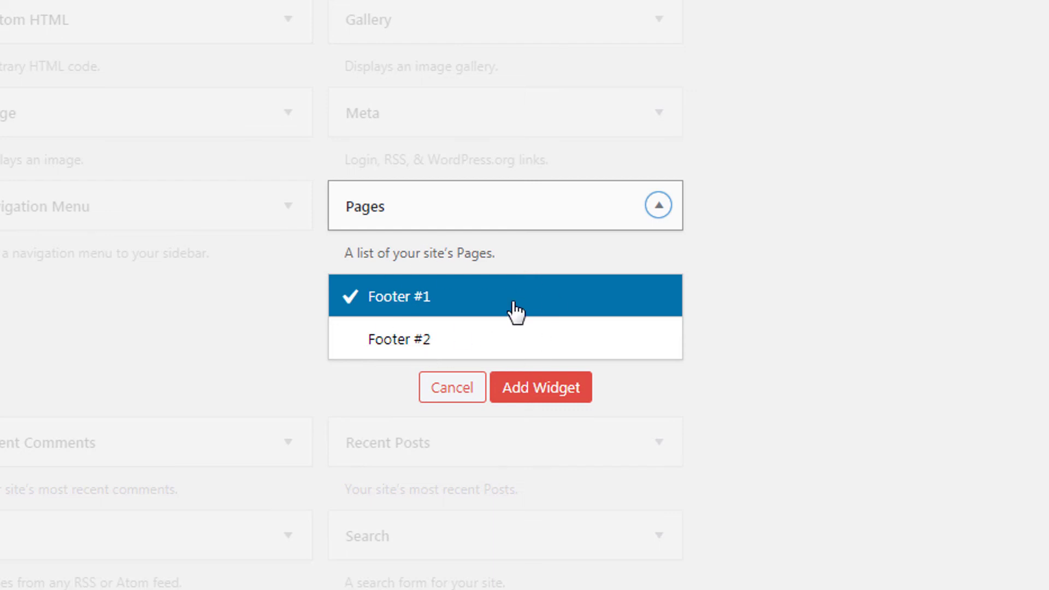
click(421, 394)
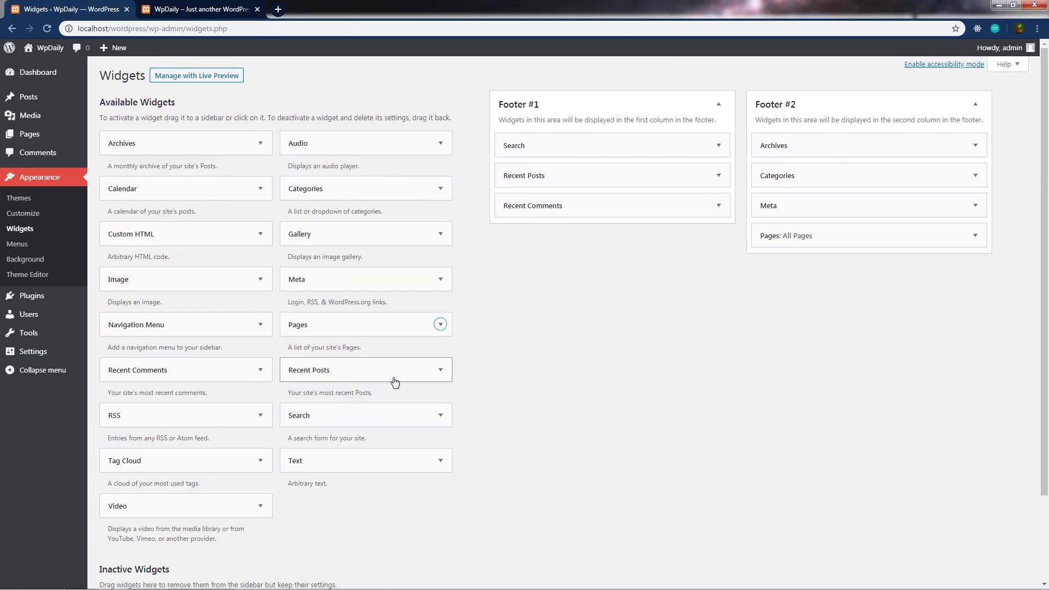
click(378, 374)
click(337, 457)
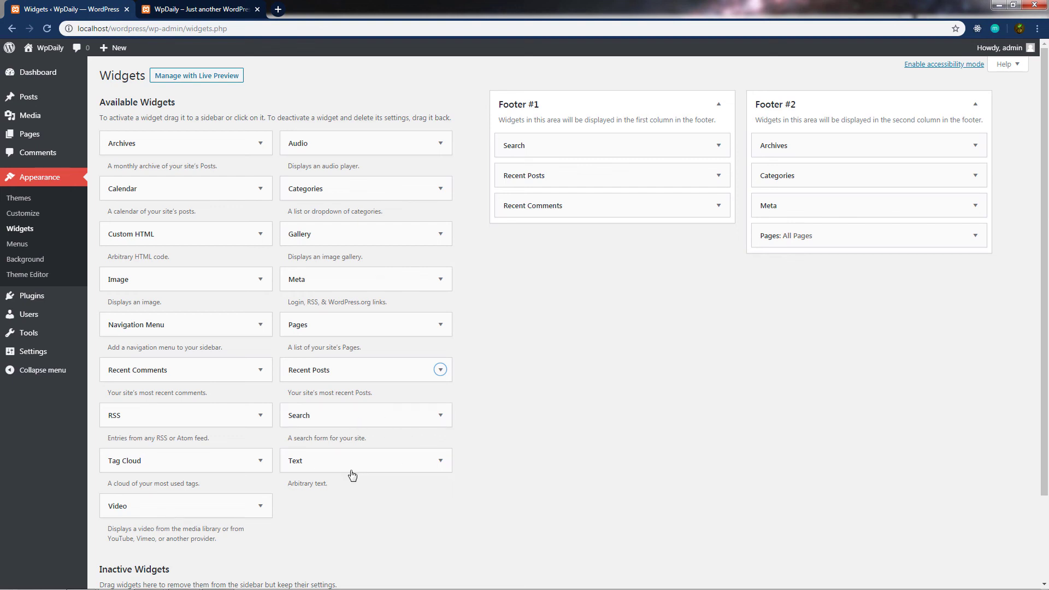
click(410, 467)
click(412, 467)
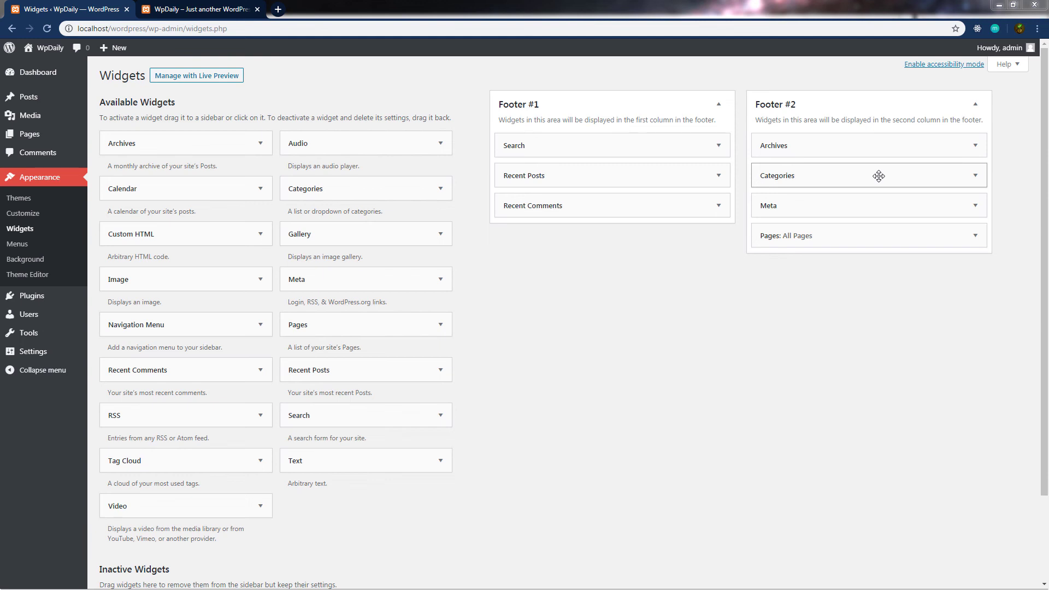
- Inspect the Meta widget settings, then delete the All Pages widget from Footer #2
click(895, 203)
click(895, 202)
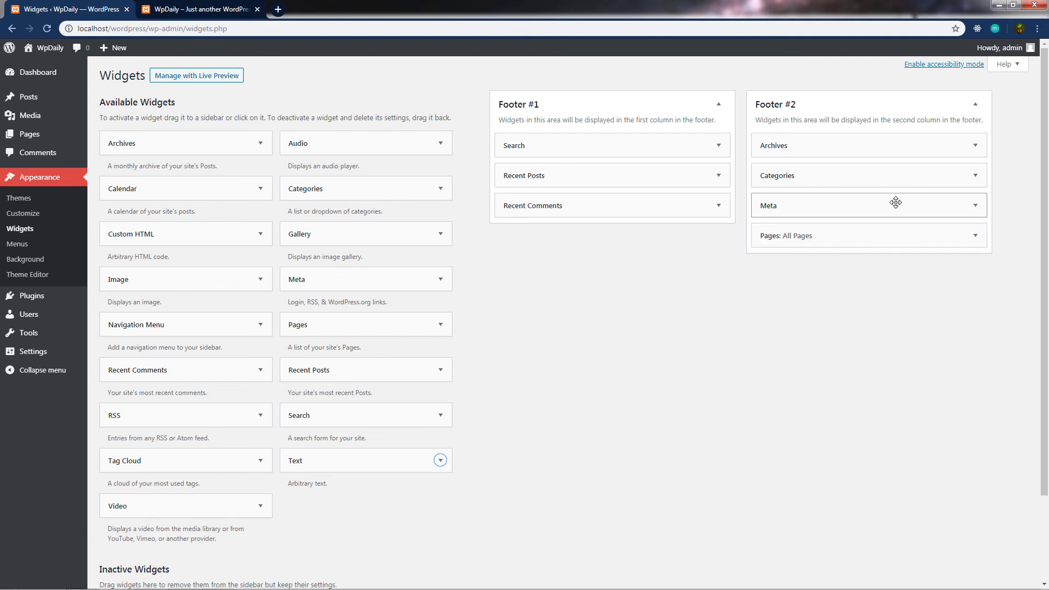
click(896, 202)
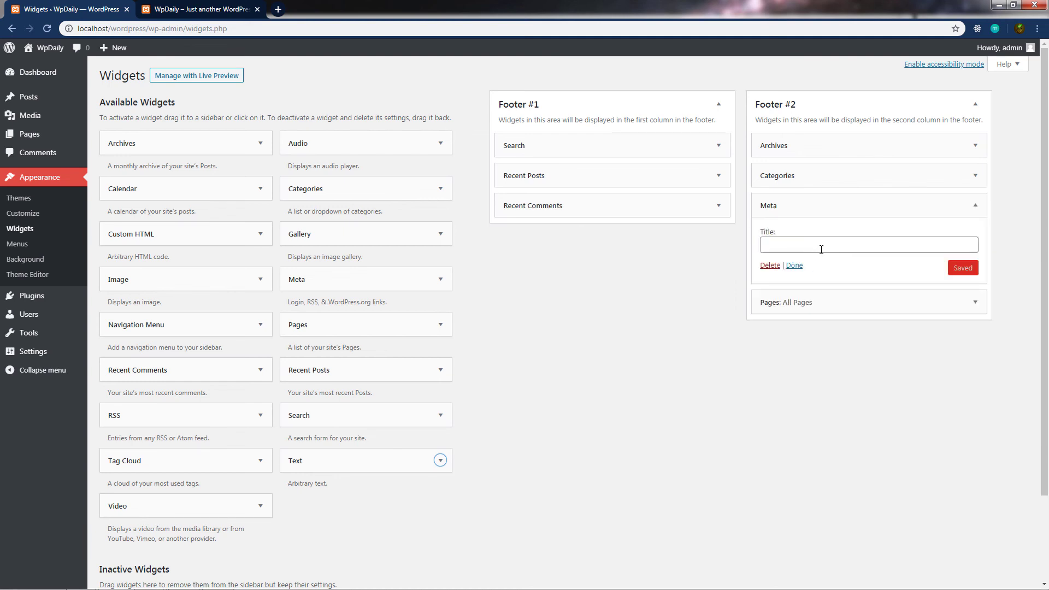
click(829, 206)
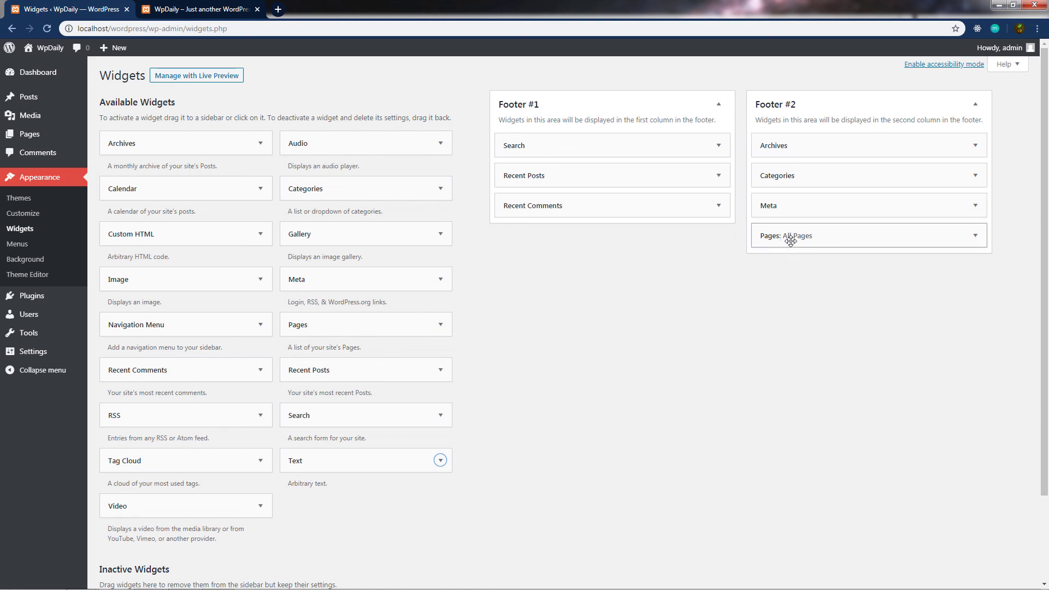
click(975, 236)
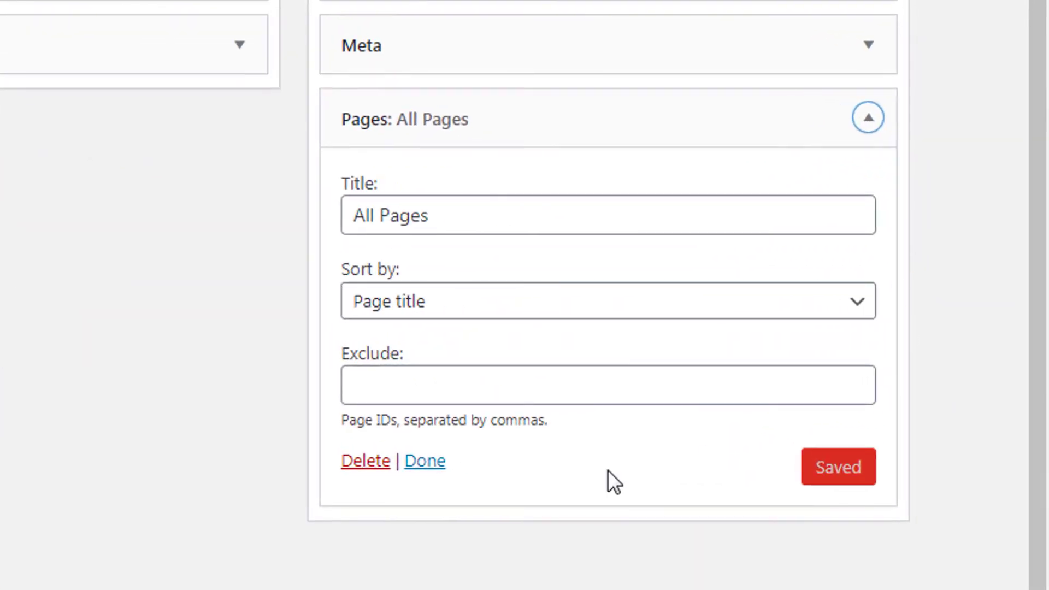
click(353, 473)
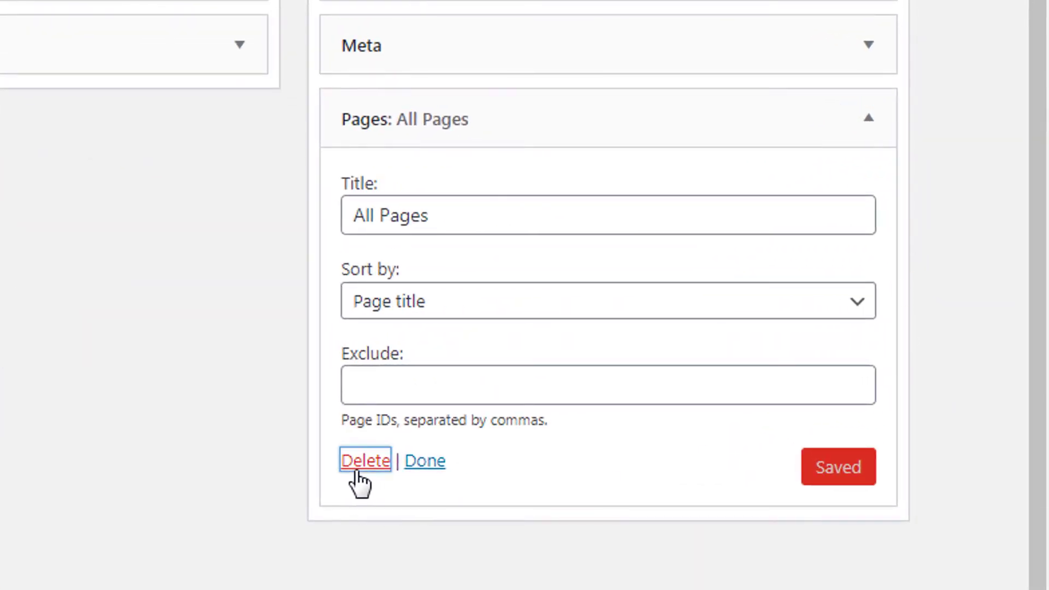